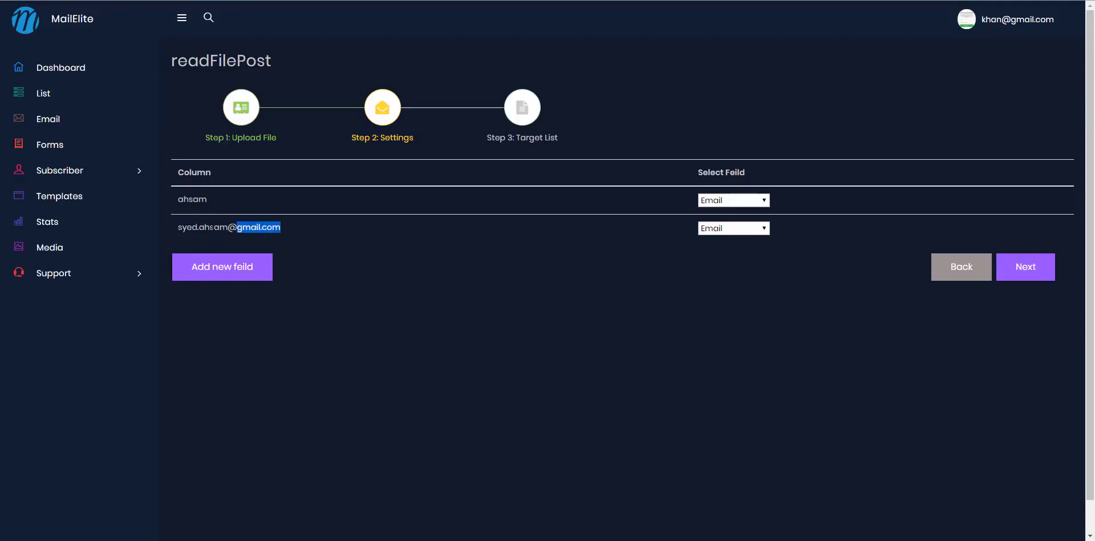
# Map the imported column containing the person's name to the First Name field.
pyautogui.moveTo(174, 199); pyautogui.dragTo(576, 204)
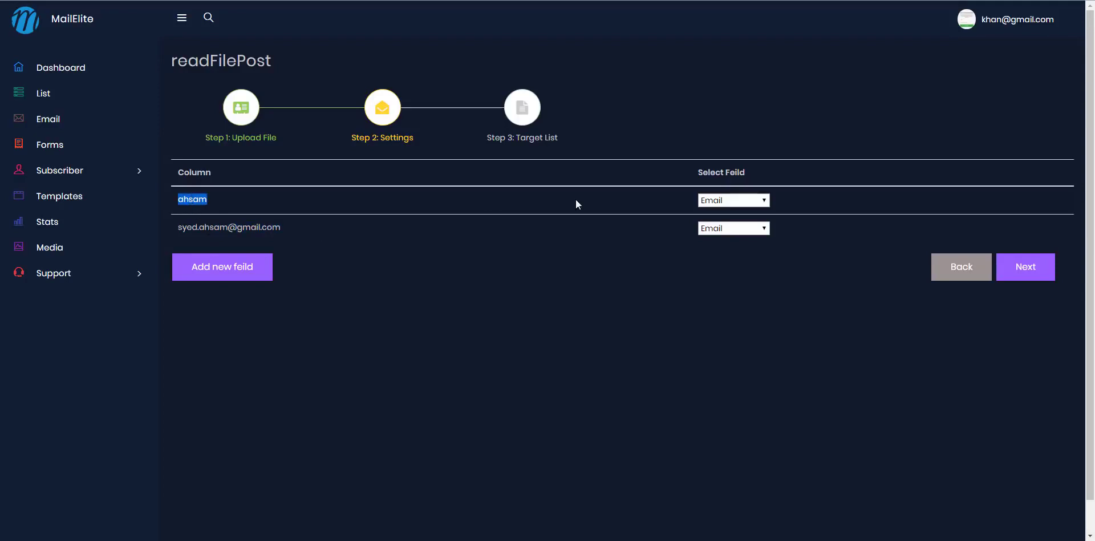
pyautogui.click(719, 201)
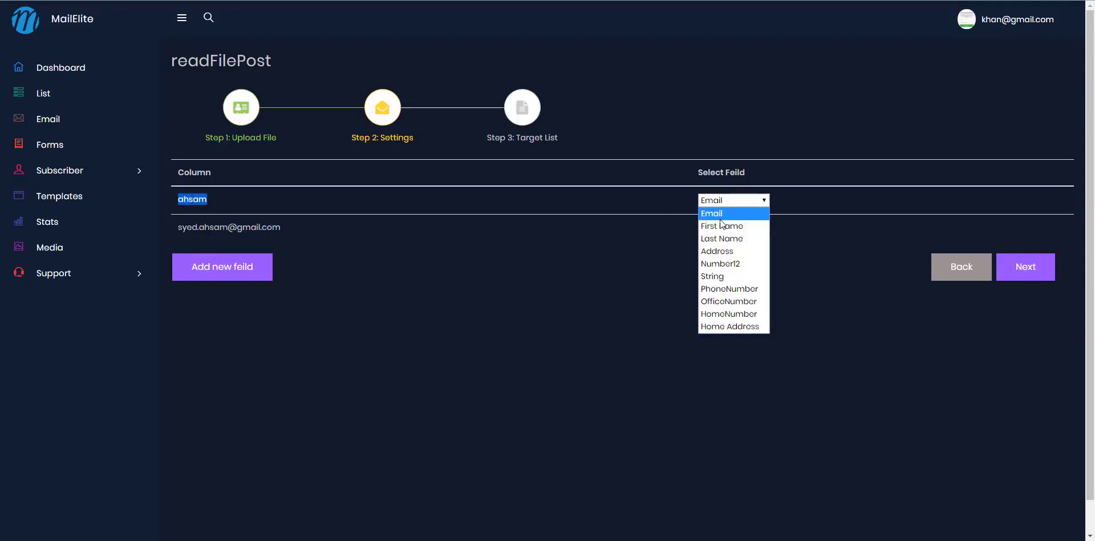
pyautogui.click(722, 225)
pyautogui.click(733, 228)
pyautogui.click(719, 240)
pyautogui.moveTo(330, 226); pyautogui.dragTo(361, 244)
pyautogui.click(394, 258)
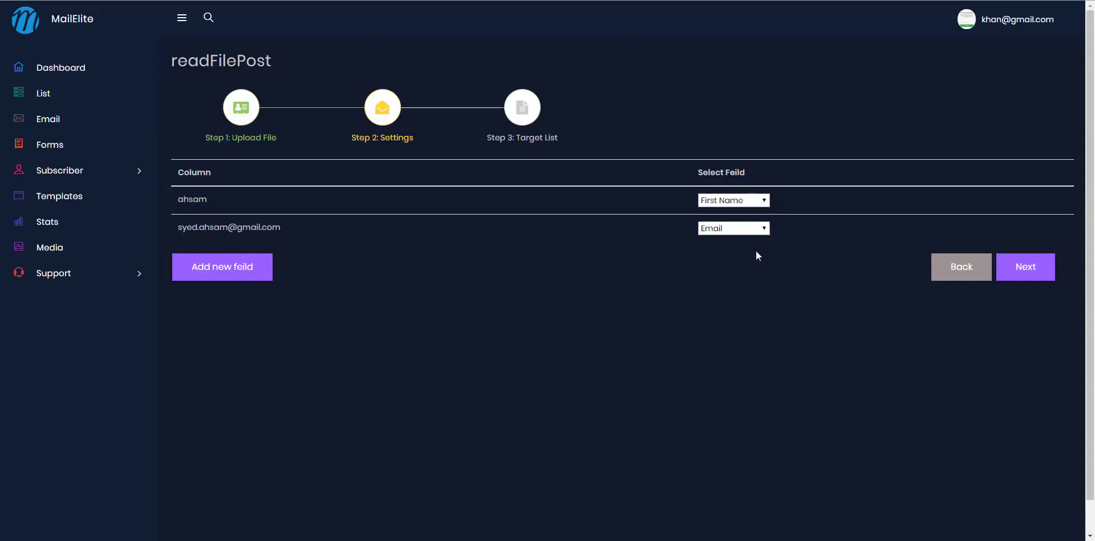
# Check the field options for the imported e-mail column and keep it mapped to Email.
pyautogui.click(754, 228)
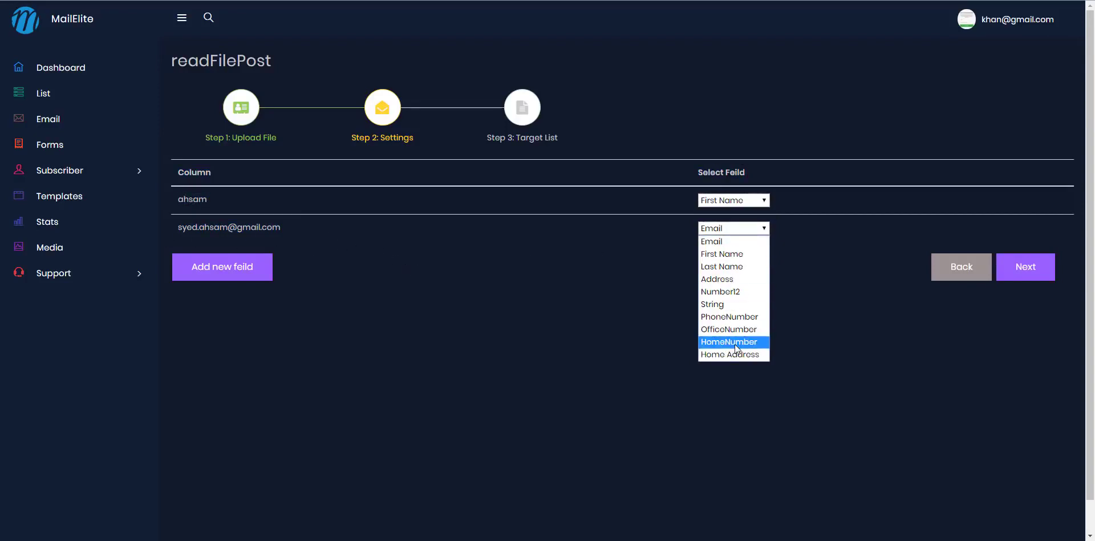
pyautogui.click(718, 241)
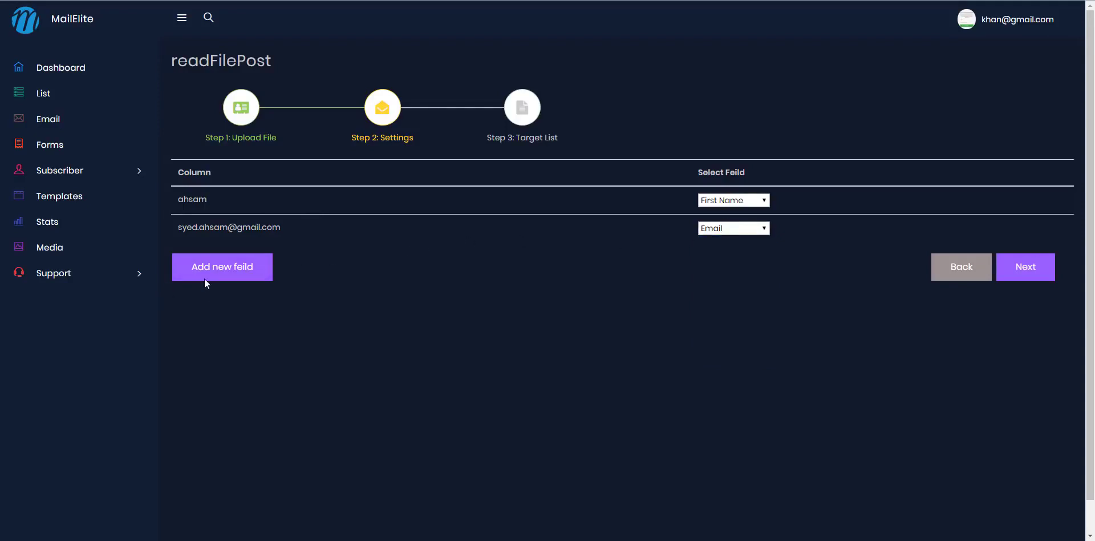
pyautogui.click(709, 231)
pyautogui.click(711, 233)
# Continue to the target list step, choose SoftwareList, and submit the subscriber import.
pyautogui.click(1026, 272)
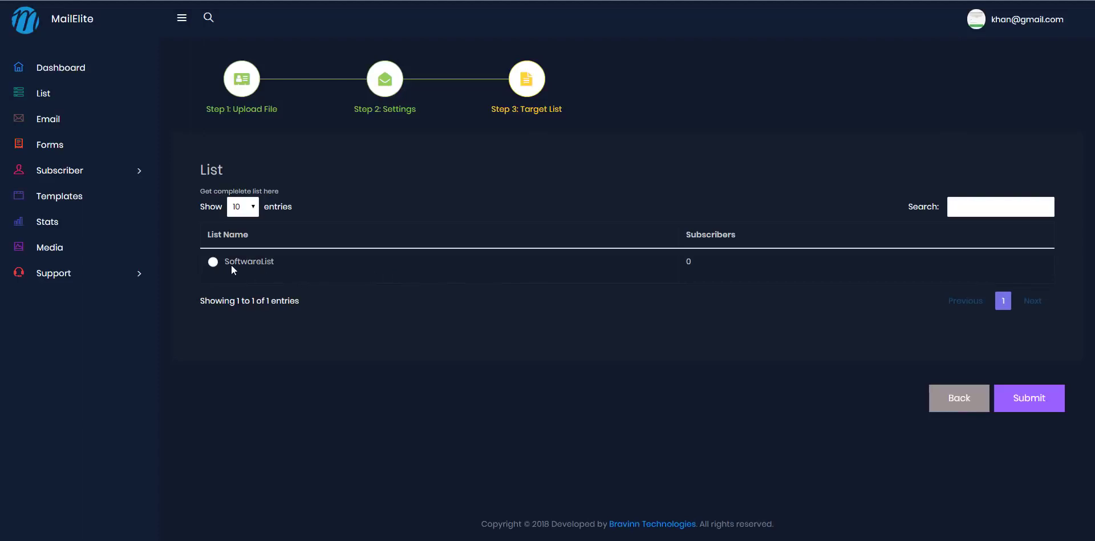
pyautogui.click(212, 264)
pyautogui.click(1061, 398)
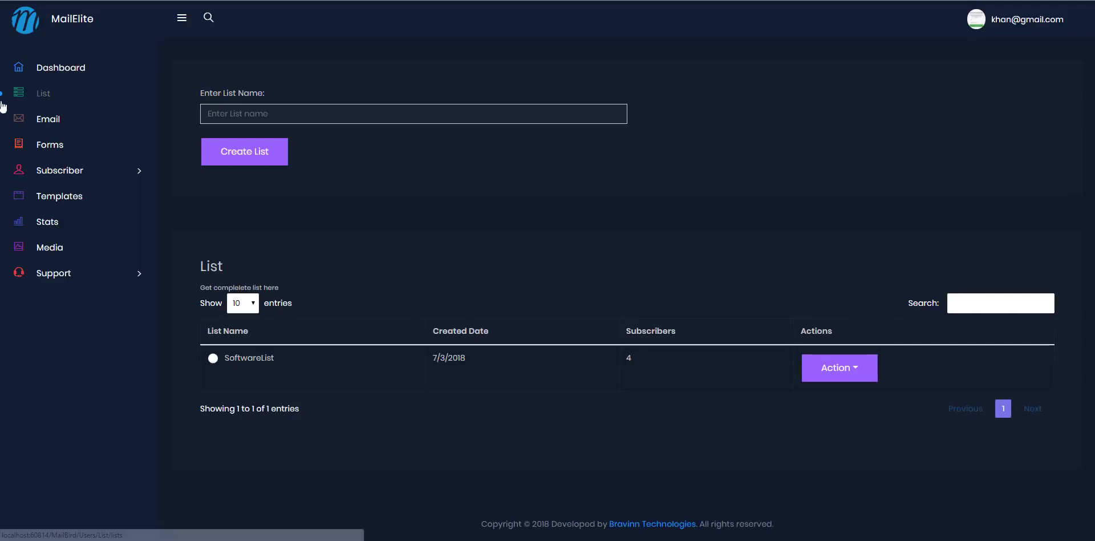
# Examine the subscriber statistics and the subscriber chart on the dashboard.
pyautogui.click(39, 68)
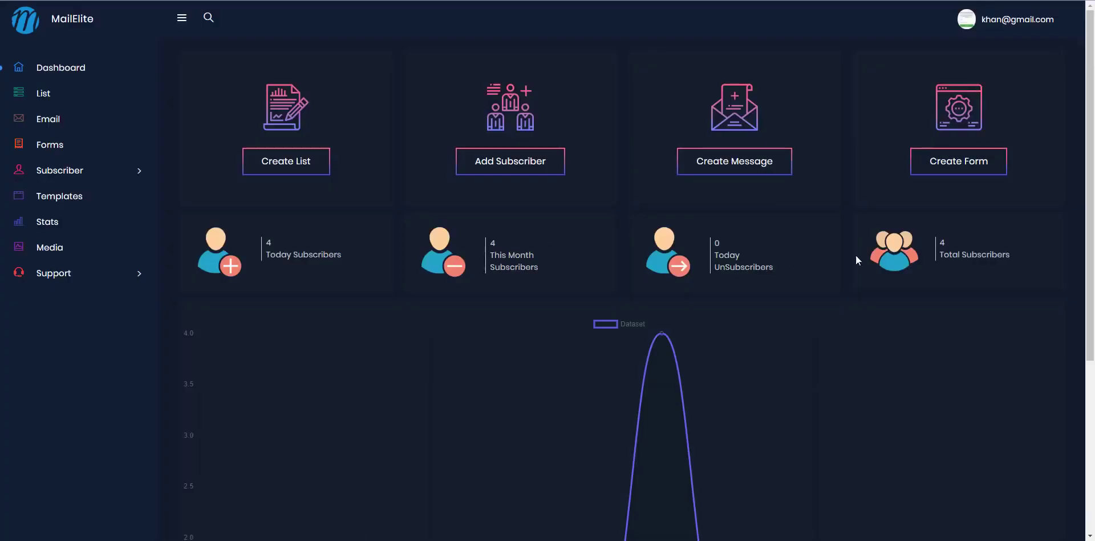
pyautogui.moveTo(939, 259); pyautogui.dragTo(1008, 257)
pyautogui.click(813, 283)
pyautogui.moveTo(265, 253); pyautogui.dragTo(361, 251)
pyautogui.click(360, 251)
pyautogui.scroll(-5, 461, 421)
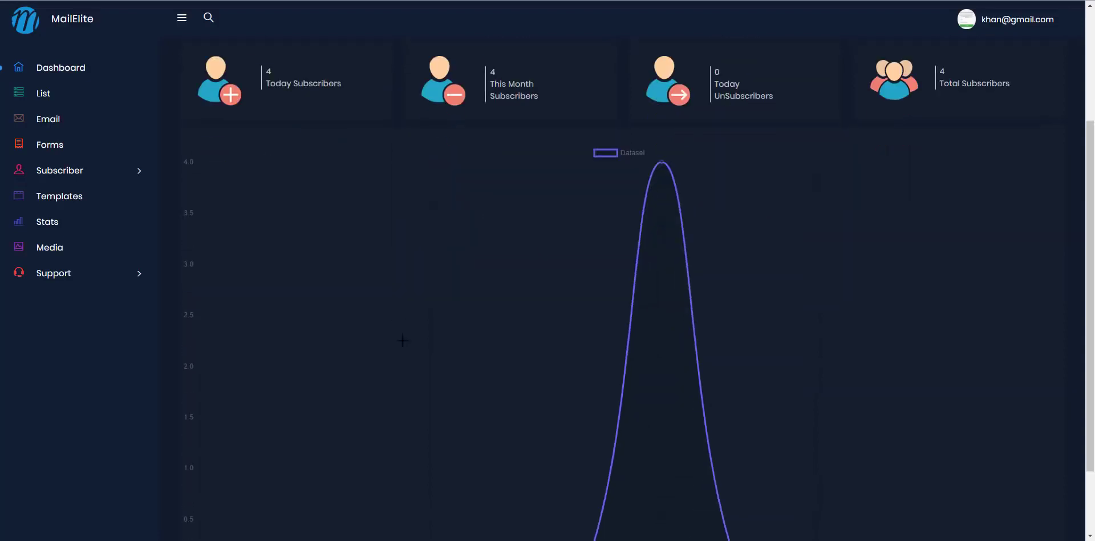
pyautogui.scroll(2, 492, 438)
pyautogui.scroll(-2, 492, 439)
pyautogui.scroll(3, 500, 441)
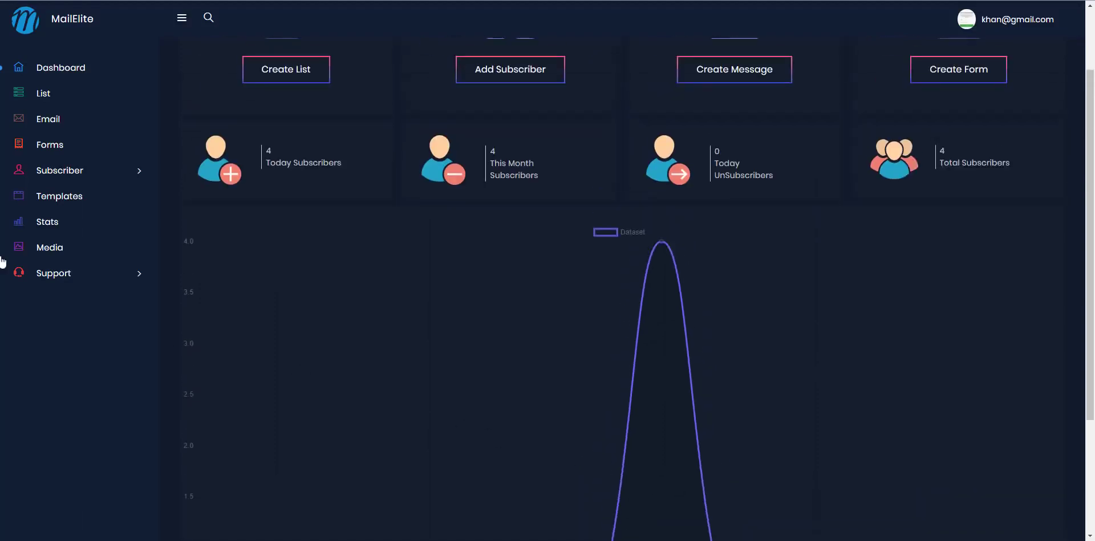
pyautogui.scroll(2, 444, 316)
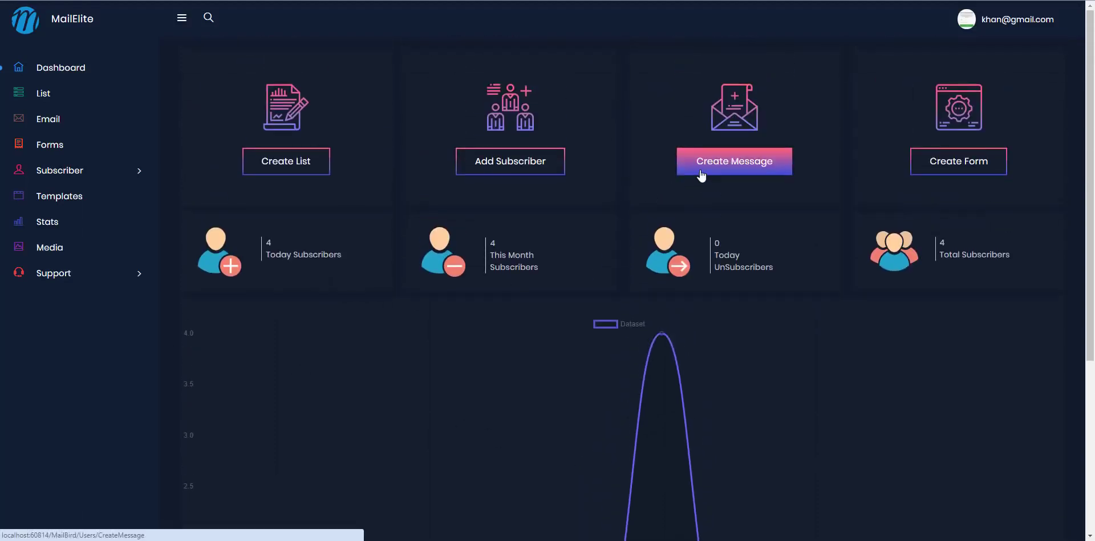
# Open the account's Servers page and examine the server types that can be added.
pyautogui.click(1019, 19)
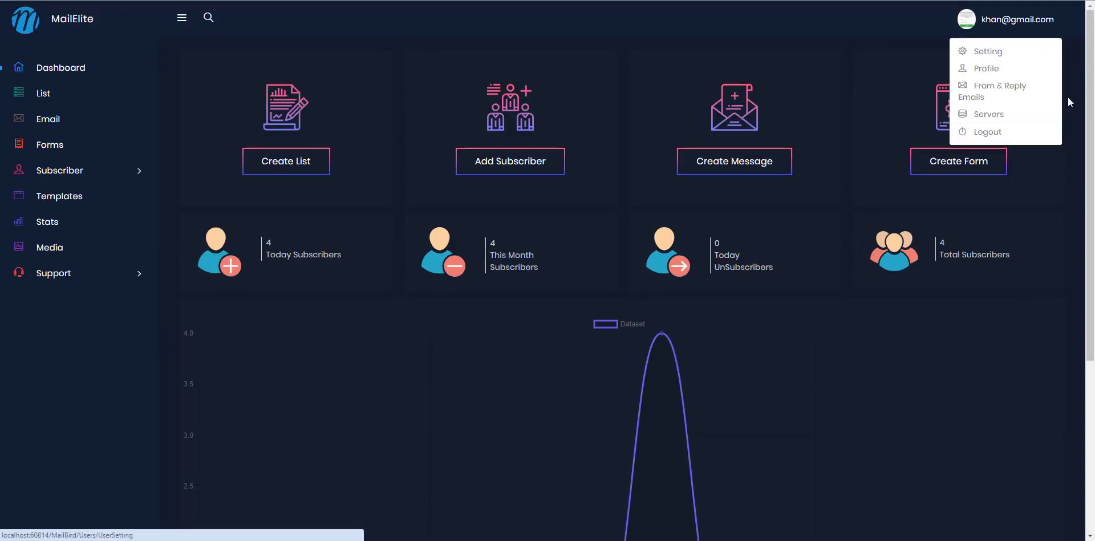
pyautogui.click(991, 119)
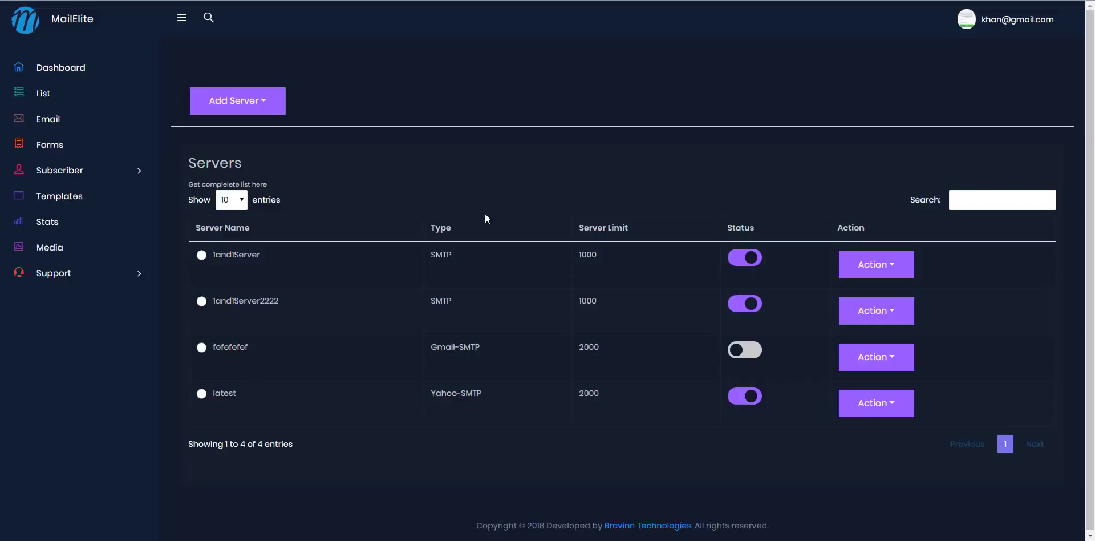
pyautogui.click(251, 105)
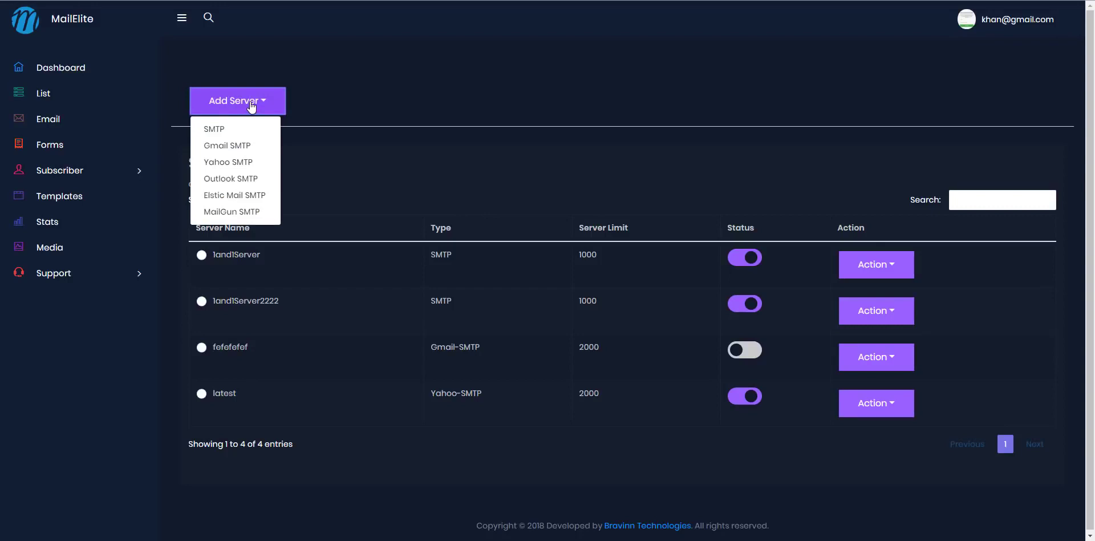
pyautogui.click(252, 106)
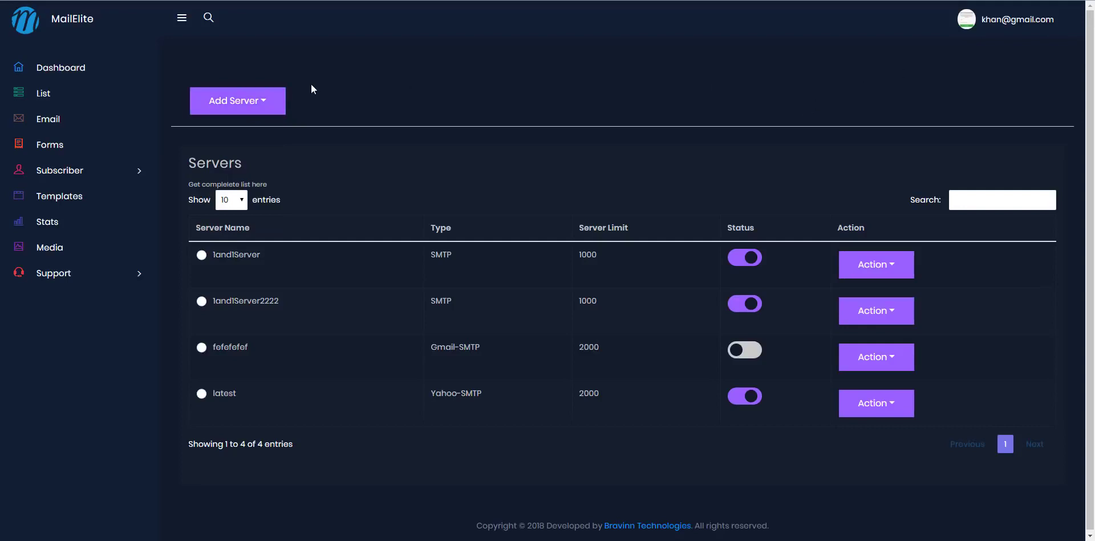
pyautogui.click(251, 103)
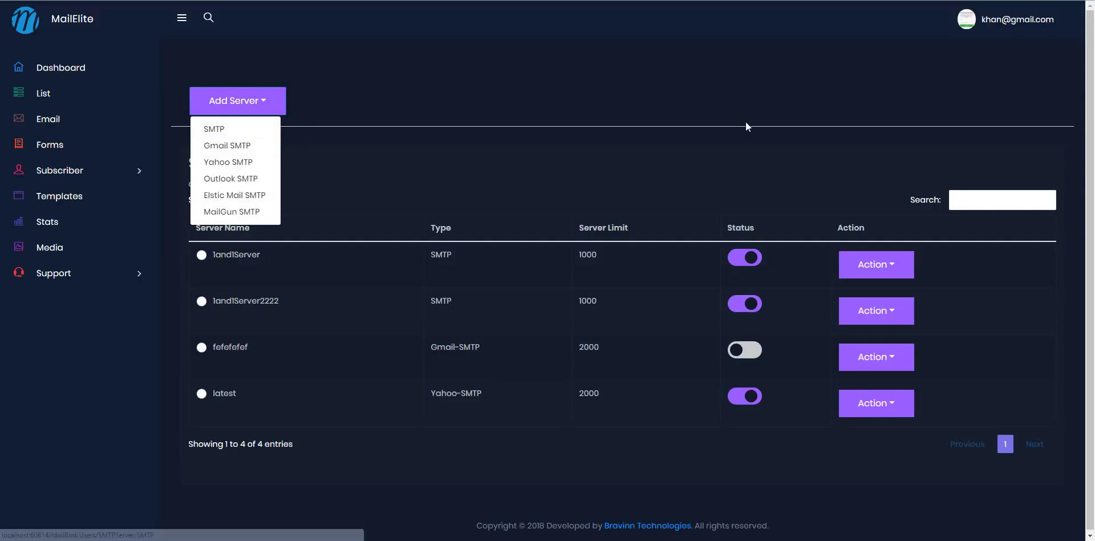
pyautogui.click(373, 96)
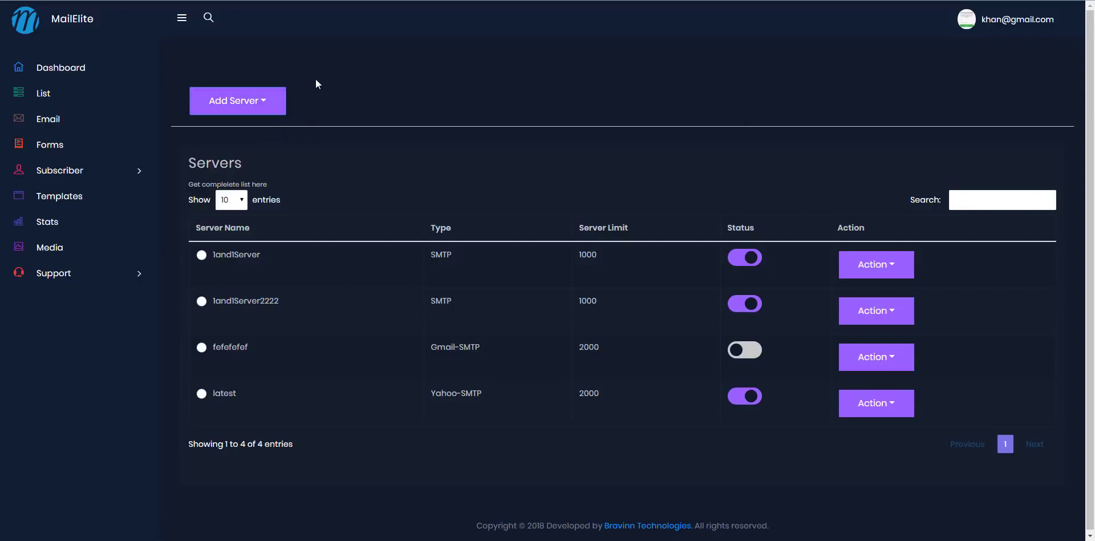
# Start a new message from the dashboard using the Inline Editor.
pyautogui.click(101, 125)
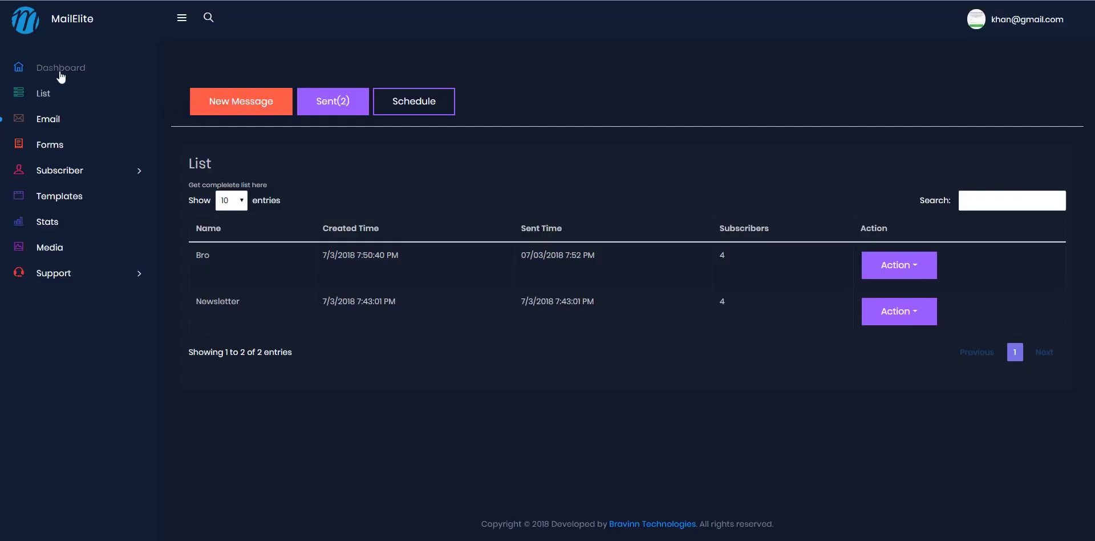
pyautogui.click(61, 77)
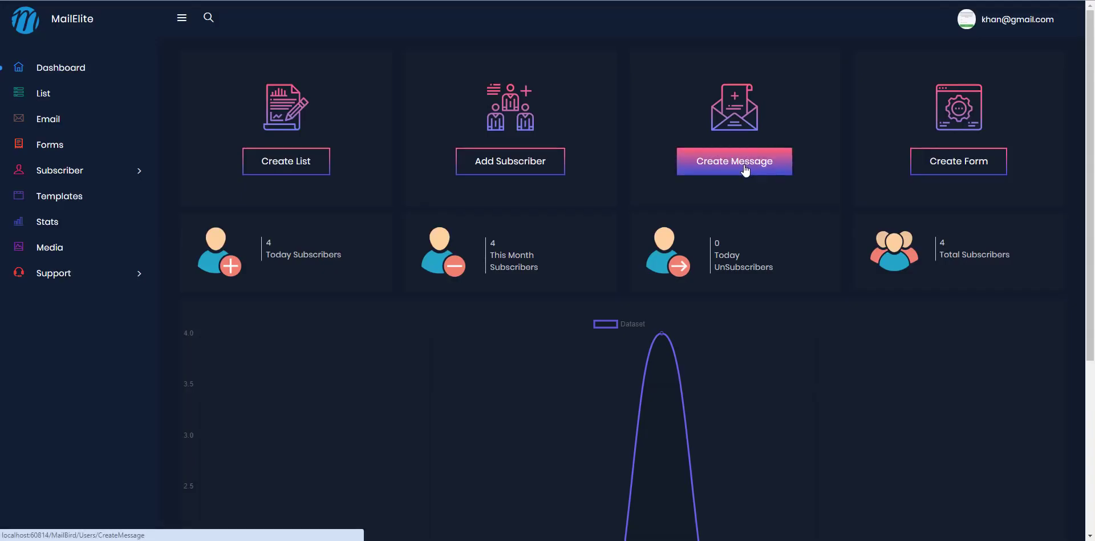
pyautogui.click(745, 166)
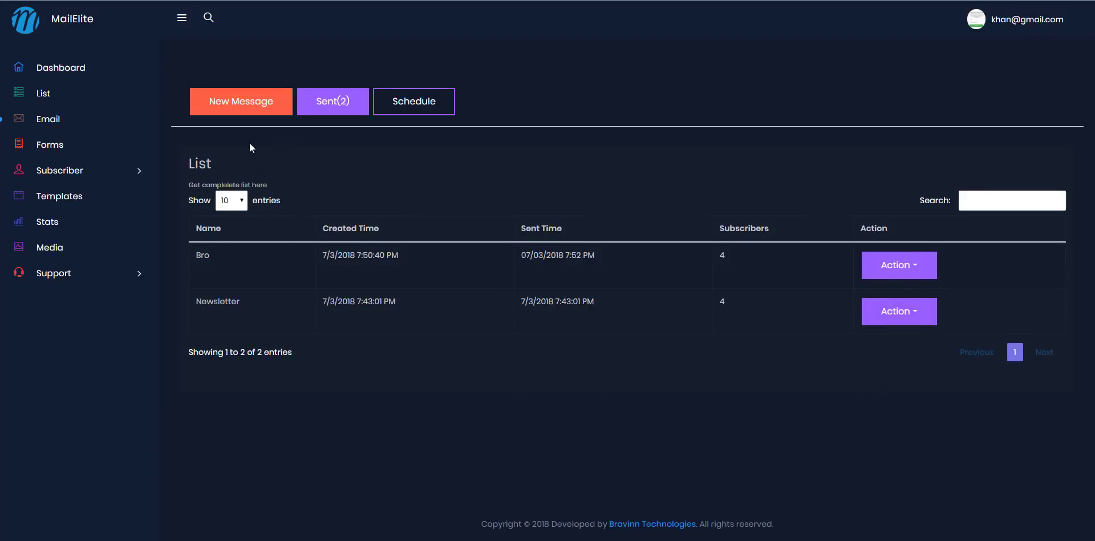
pyautogui.click(223, 107)
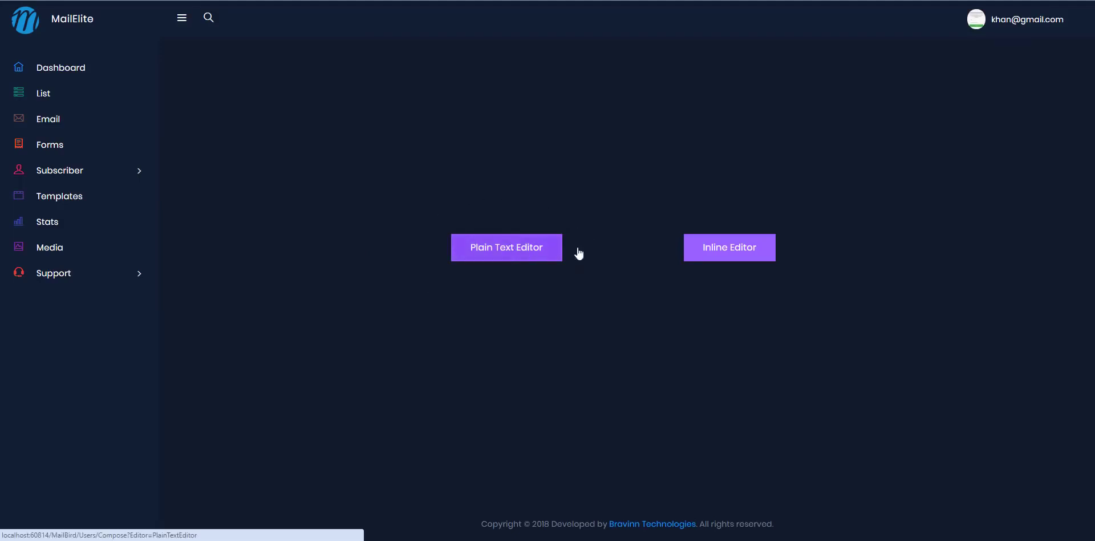
pyautogui.click(744, 254)
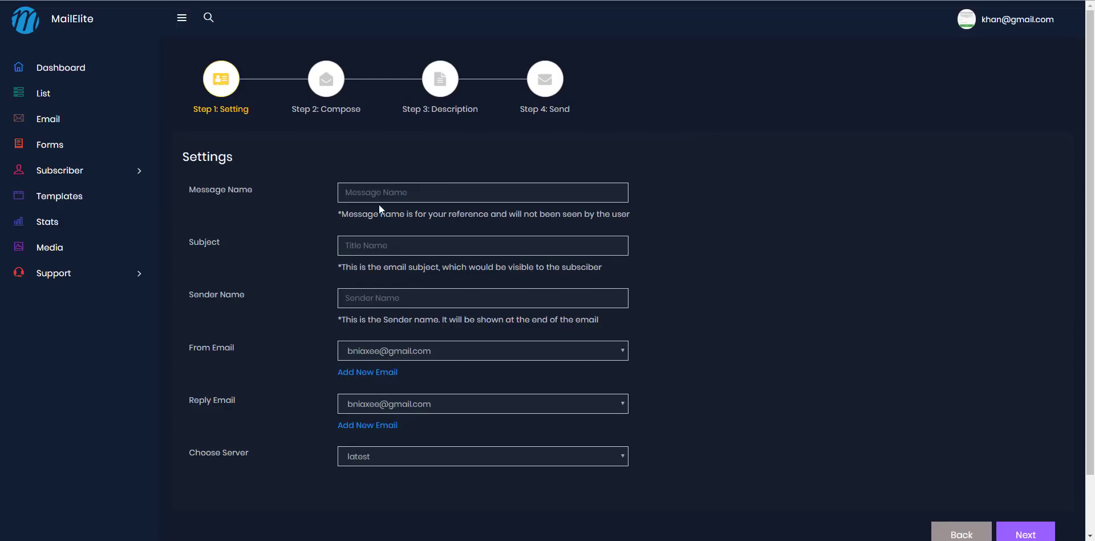
# Set the message name to BroadcastTest and the subject to Amazing Tool, and enter the sender's name.
pyautogui.click(379, 198)
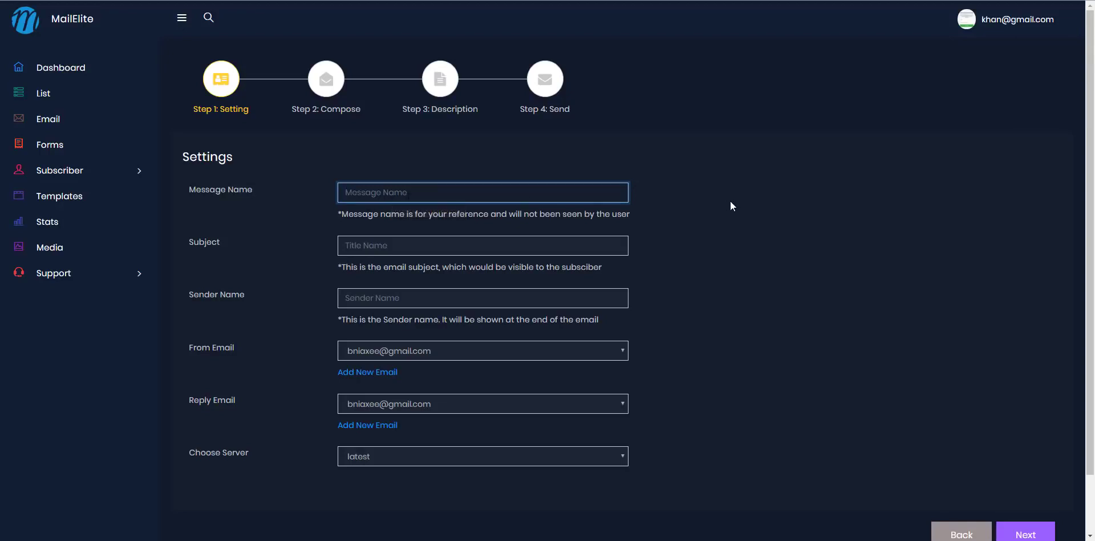
pyautogui.write('BroadcastTest')
pyautogui.press('Tab')
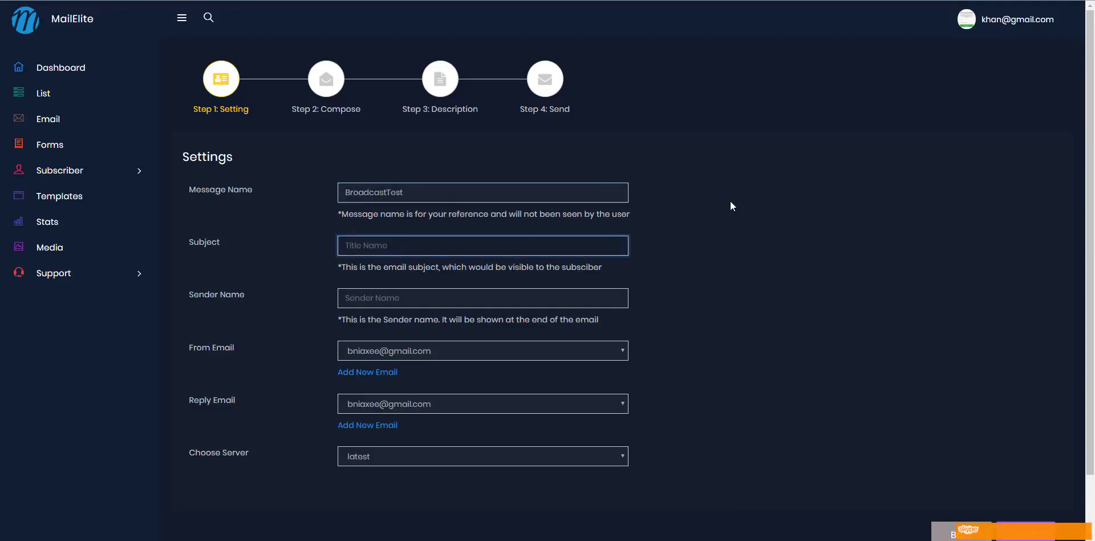
pyautogui.write('Amaz')
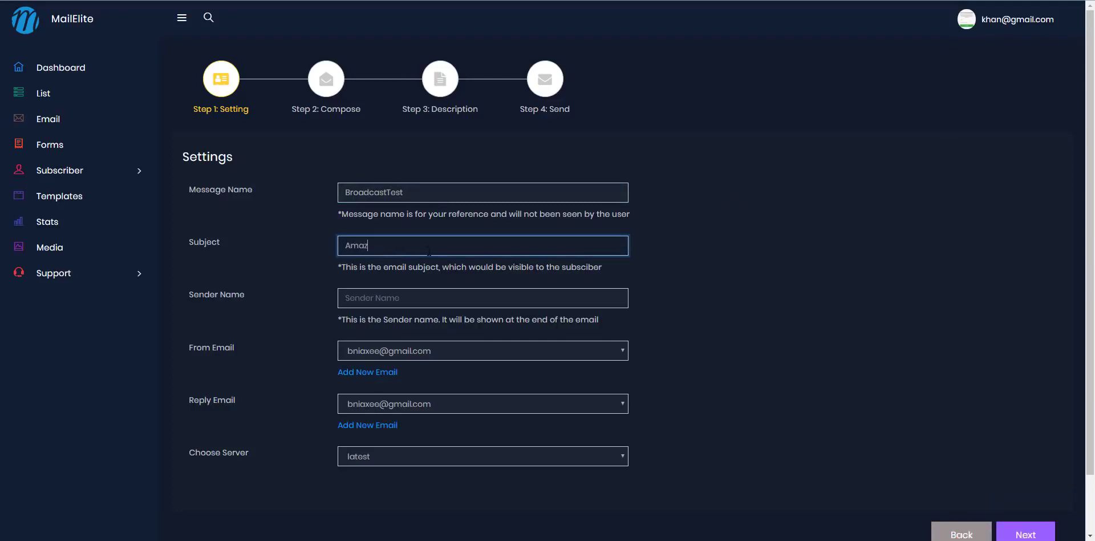
pyautogui.write('ing Tool')
pyautogui.press('Tab')
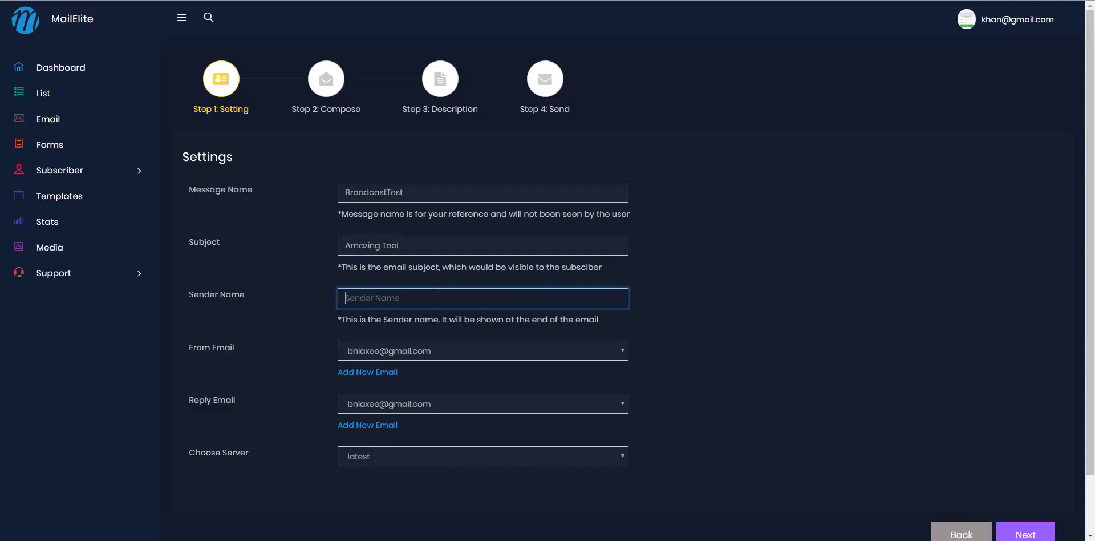
pyautogui.write('Bilal')
# Review the From Email and Reply Email choices and the account option that manages these addresses.
pyautogui.click(434, 355)
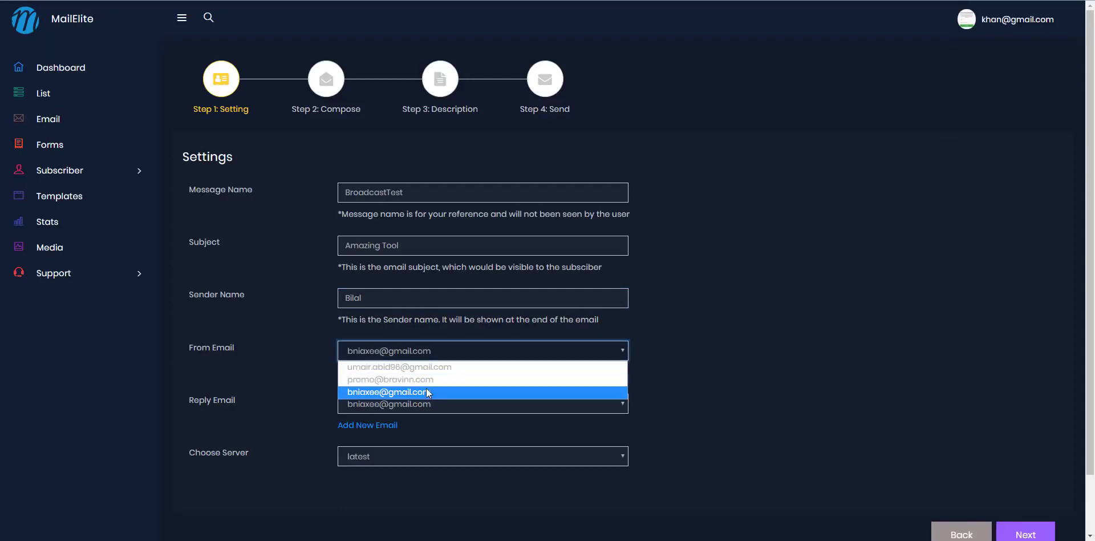
pyautogui.click(428, 357)
pyautogui.click(1055, 12)
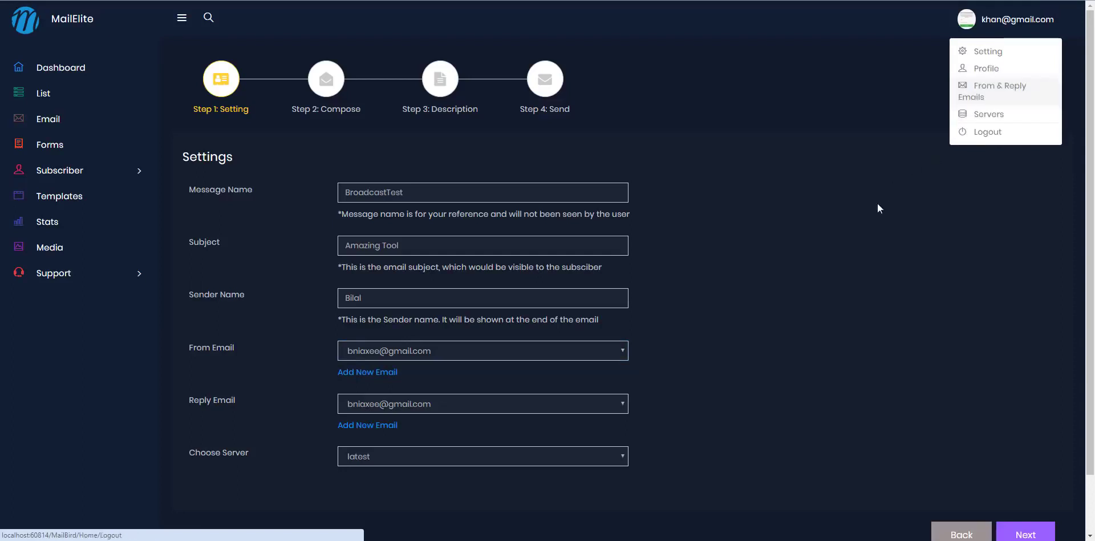
pyautogui.click(675, 385)
pyautogui.click(459, 409)
pyautogui.click(474, 442)
# Review the sending servers available for the message and the account option that manages them.
pyautogui.click(581, 464)
pyautogui.click(581, 465)
pyautogui.click(991, 24)
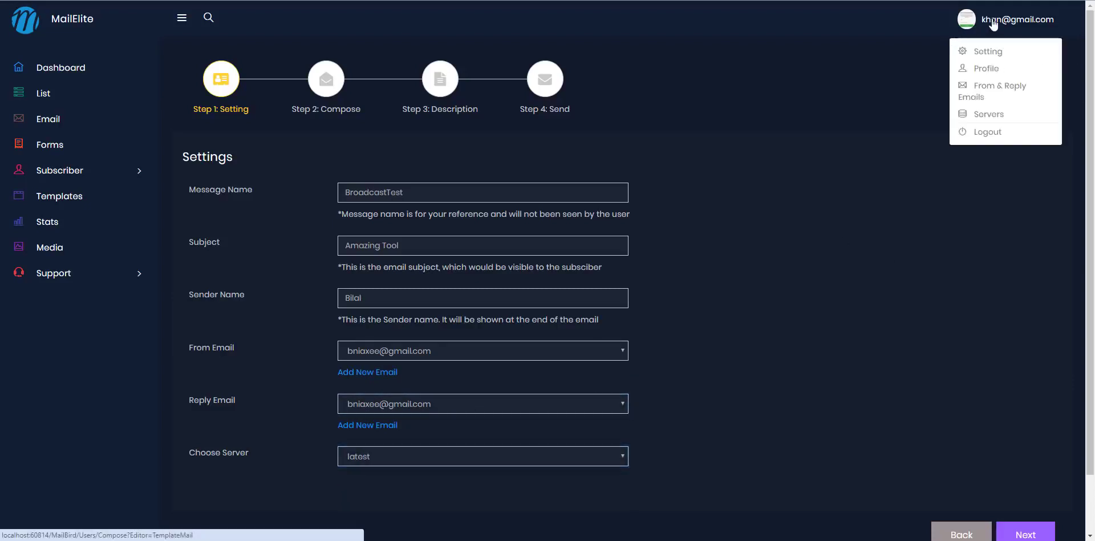
pyautogui.click(787, 361)
pyautogui.click(626, 452)
pyautogui.click(626, 454)
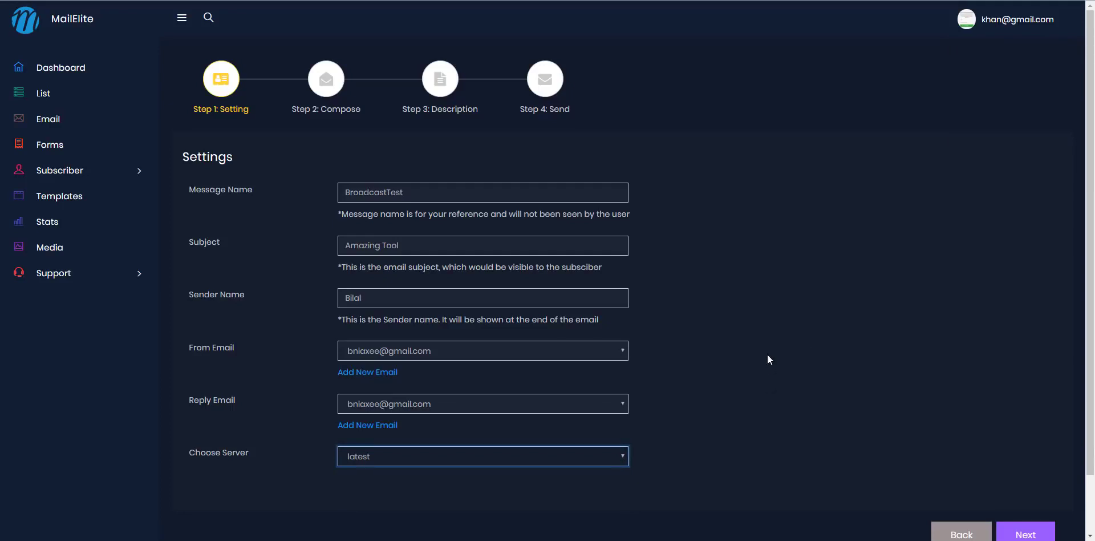
pyautogui.click(765, 277)
# Accept the message settings and continue to the Compose step.
pyautogui.scroll(-2, 947, 487)
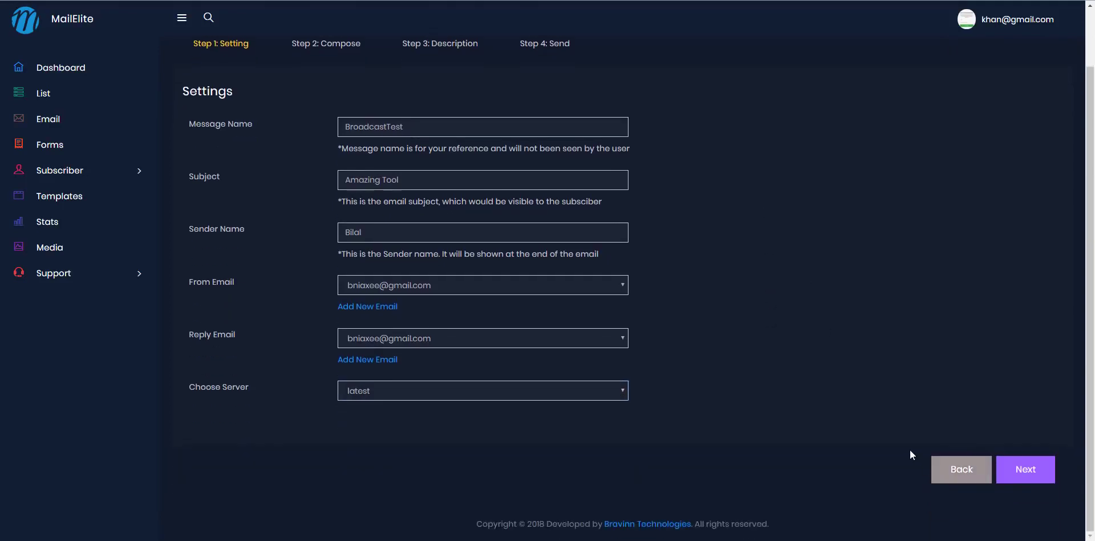
pyautogui.scroll(1, 908, 449)
pyautogui.click(1032, 534)
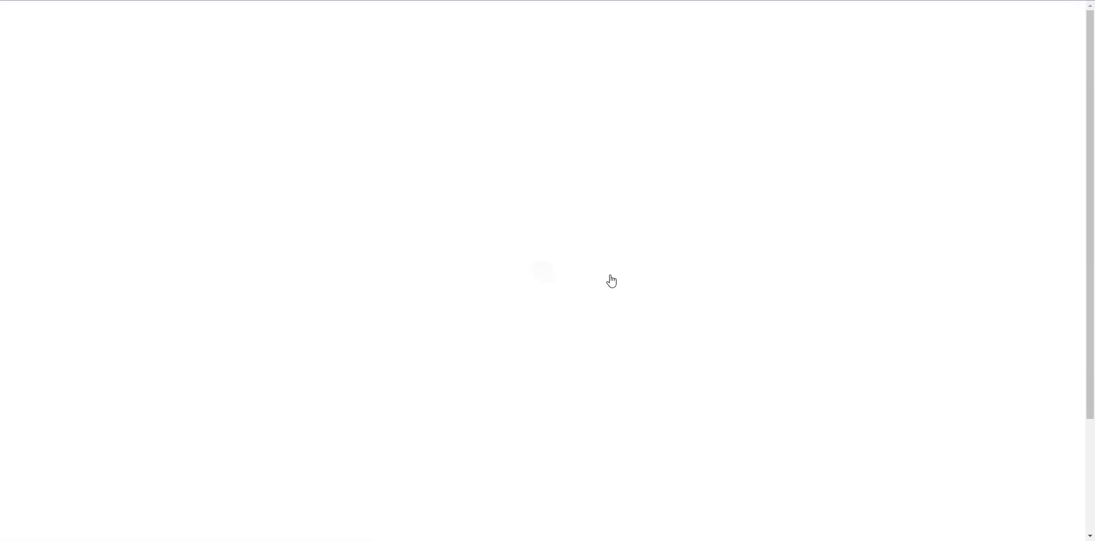
# Look through the templates gallery and select the "Sign Up Now!" template for the message.
pyautogui.scroll(-2, 611, 279)
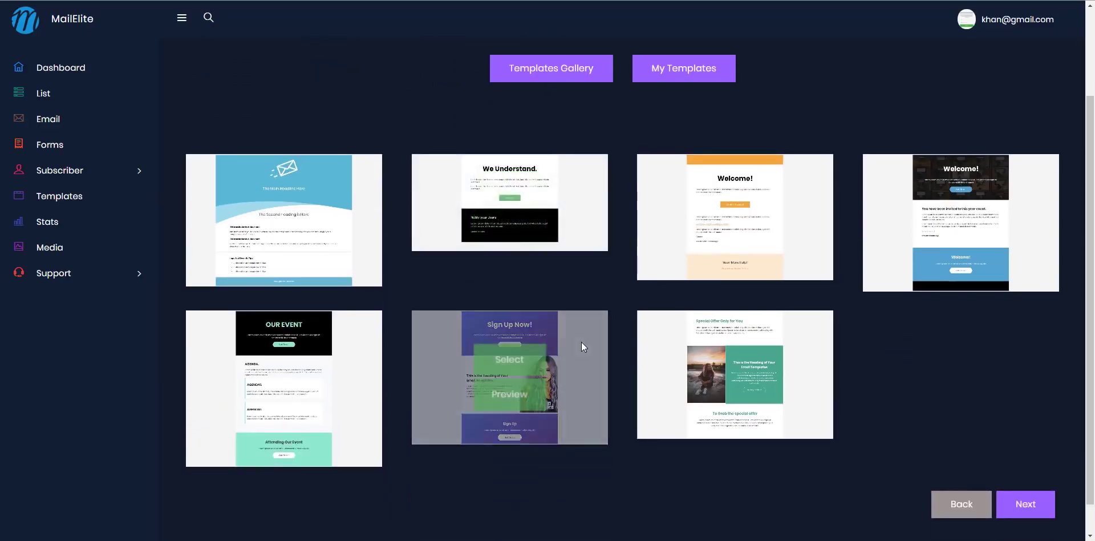
pyautogui.scroll(2, 581, 342)
pyautogui.scroll(-2, 581, 342)
pyautogui.scroll(-1, 581, 342)
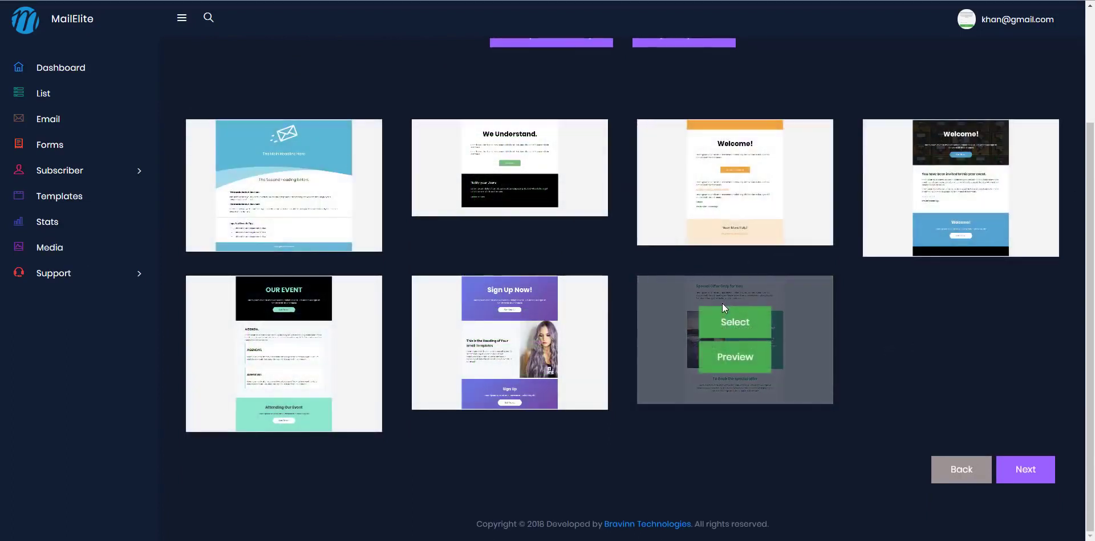
pyautogui.click(504, 321)
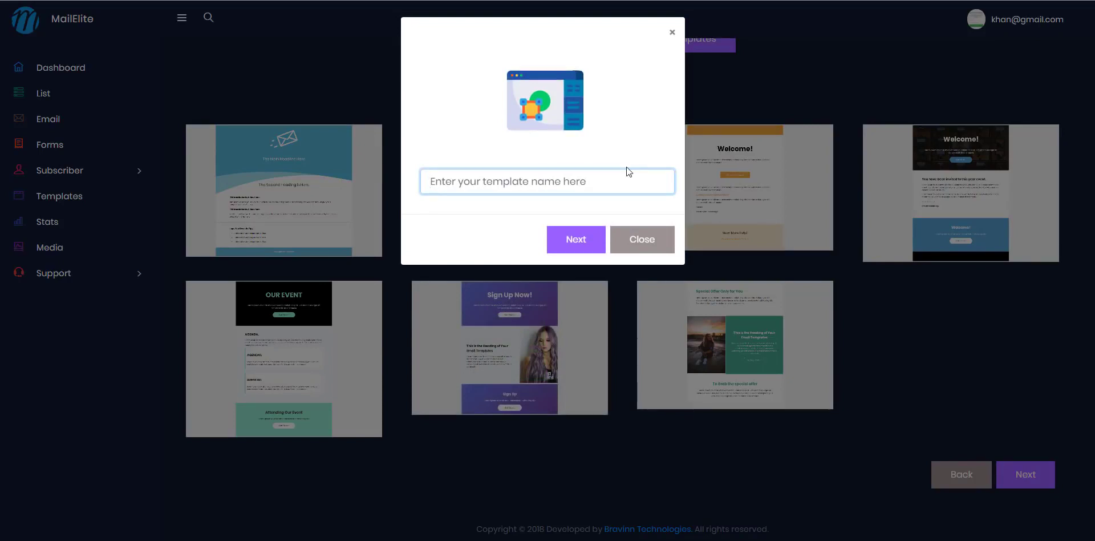
# Choose the "Sign Up Now!" template, name it MyTestTemplate and open it in the editor.
pyautogui.press('Return')
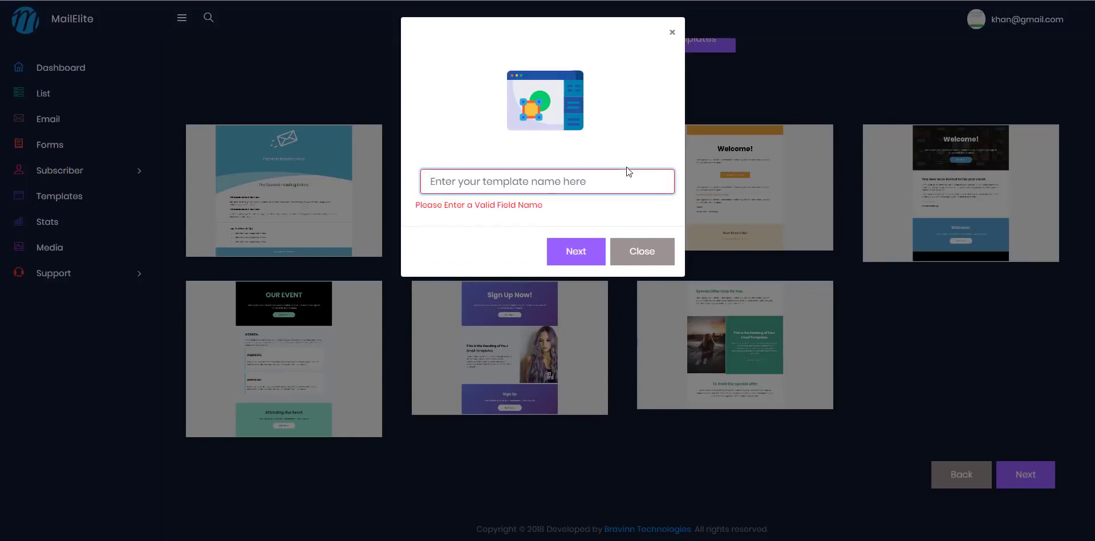
pyautogui.click(648, 240)
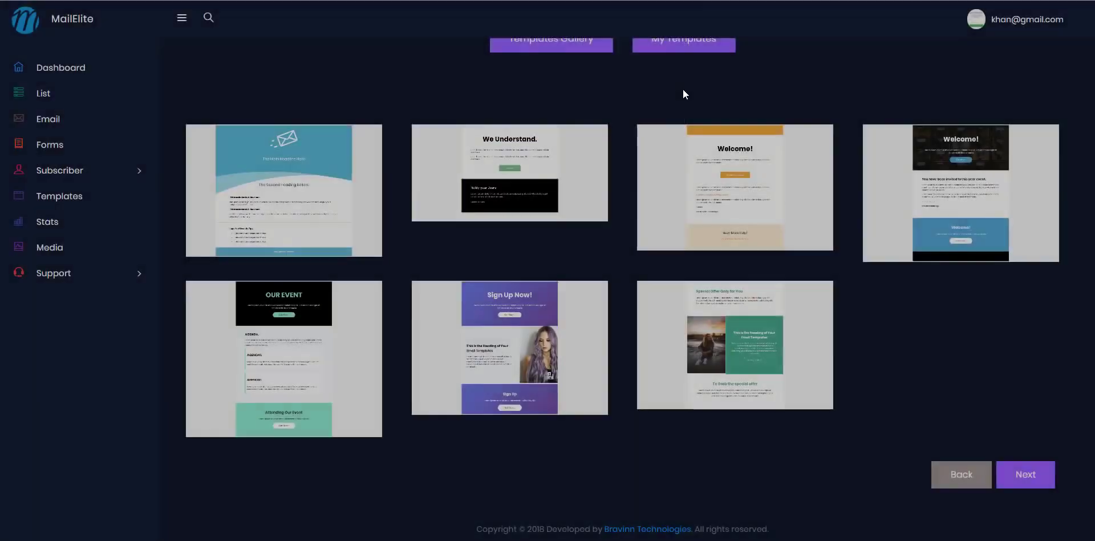
pyautogui.scroll(3, 683, 92)
pyautogui.click(518, 485)
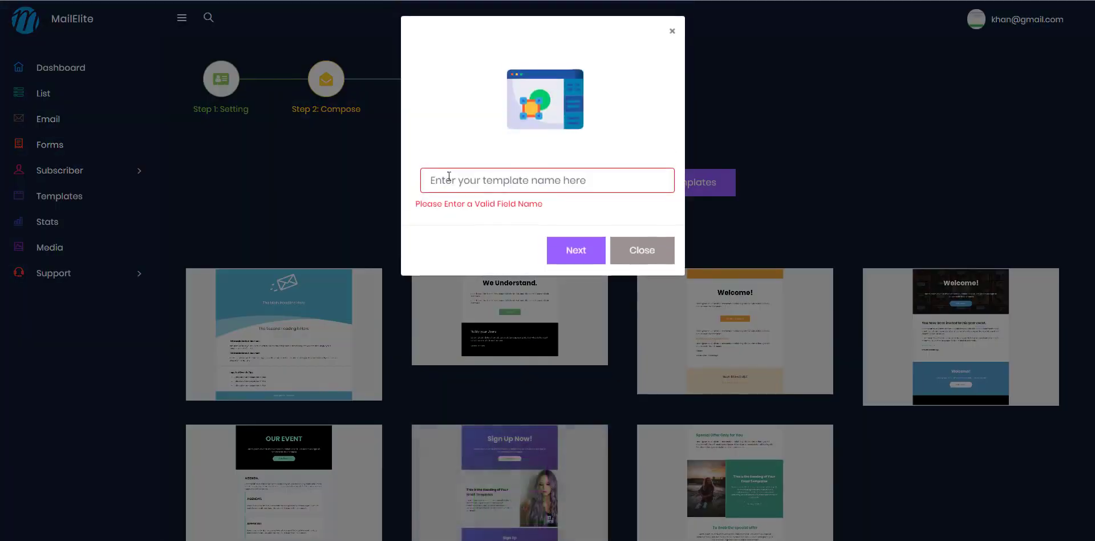
pyautogui.write('MyTestTemplate')
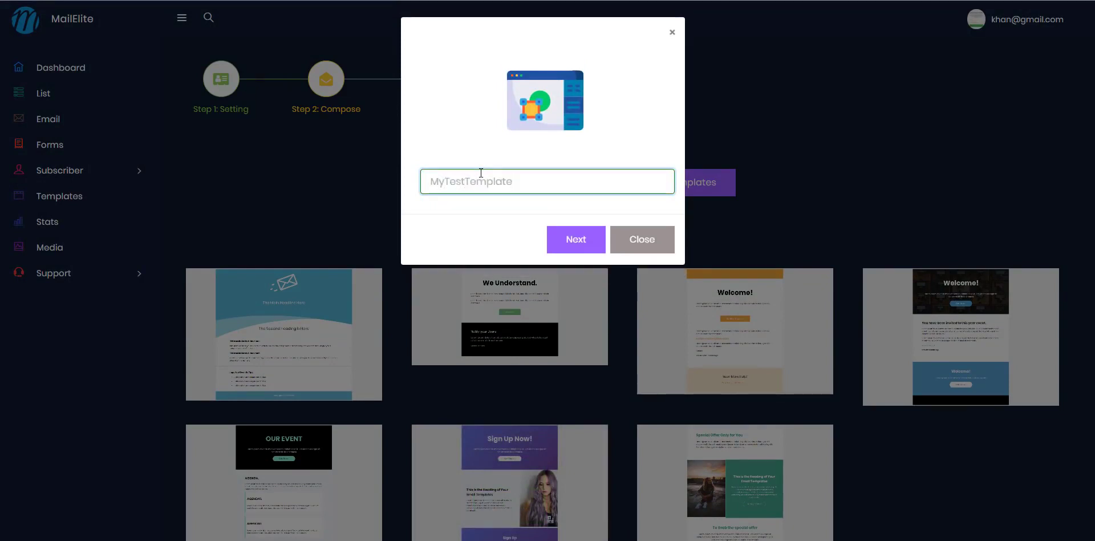
pyautogui.click(603, 236)
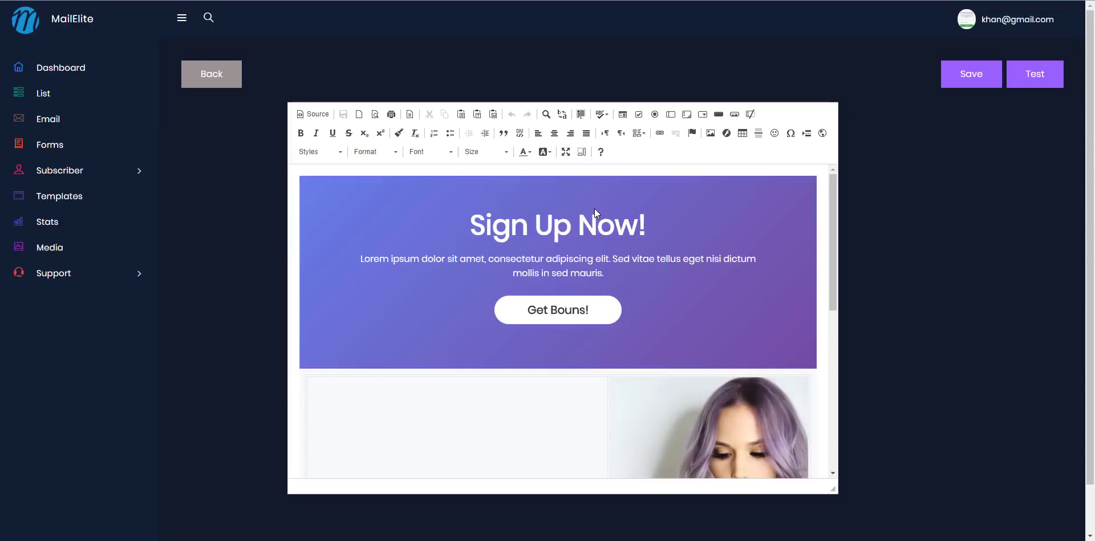
# Replace the template's "Sign Up Now!" main heading with "Hello World".
pyautogui.scroll(-5, 594, 211)
pyautogui.scroll(-1, 664, 330)
pyautogui.scroll(6, 664, 328)
pyautogui.click(527, 228)
pyautogui.tripleClick(501, 226)
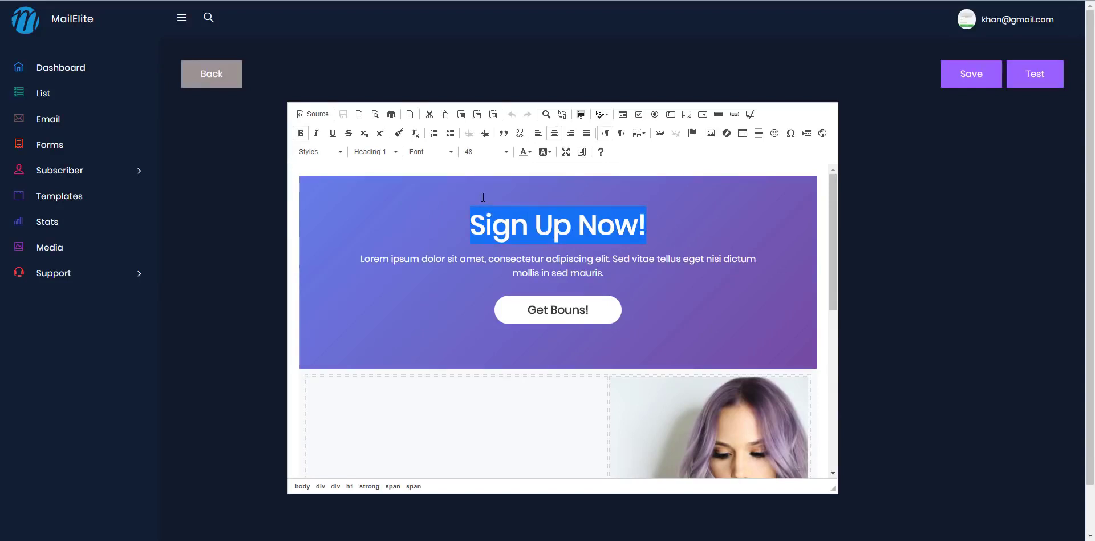
pyautogui.write('Hello World')
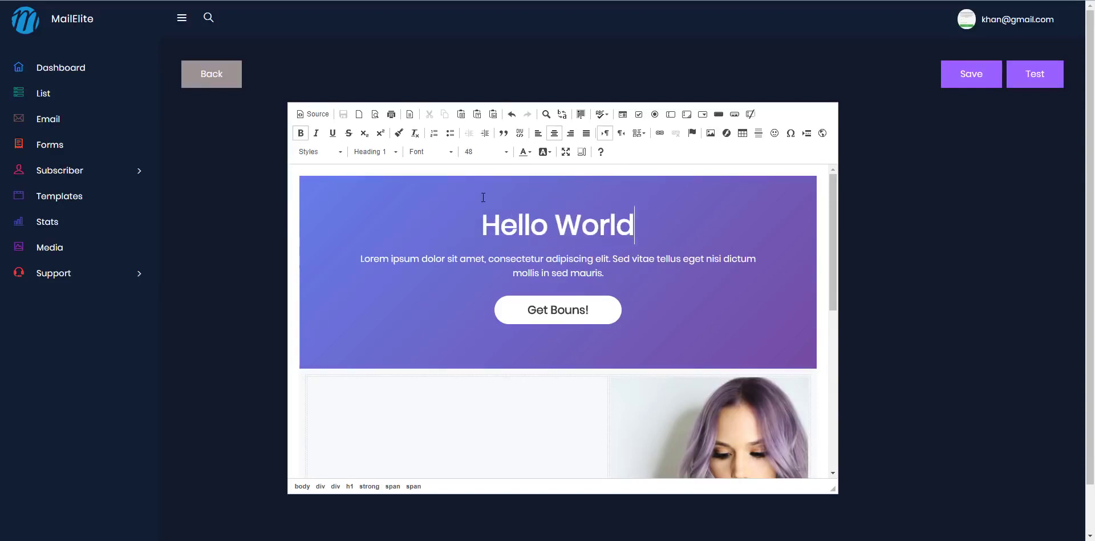
pyautogui.doubleClick(596, 308)
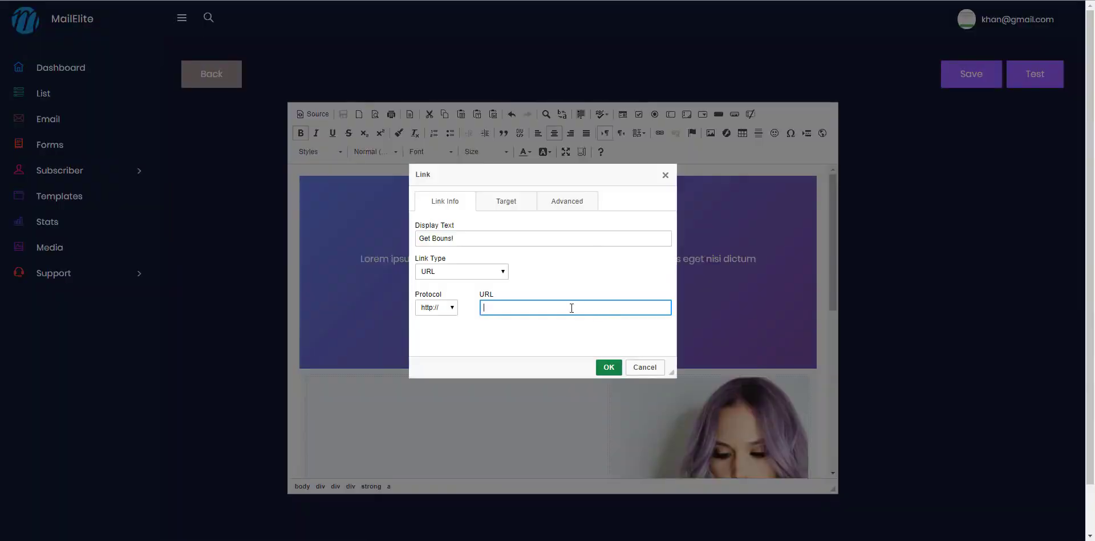
pyautogui.write('bravinn.com')
pyautogui.click(605, 367)
pyautogui.scroll(-5, 605, 368)
pyautogui.scroll(-1, 604, 368)
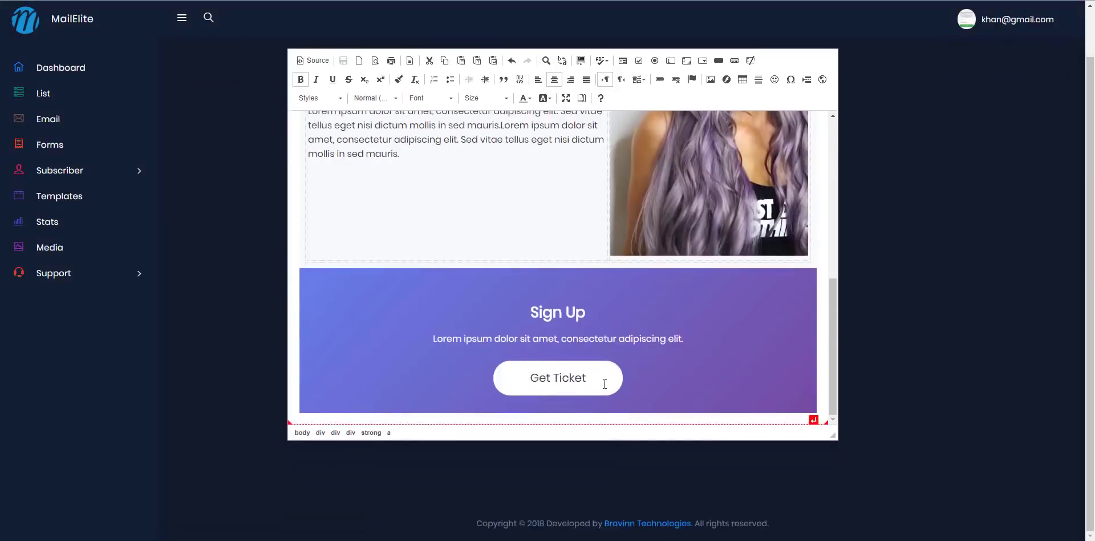
pyautogui.doubleClick(603, 378)
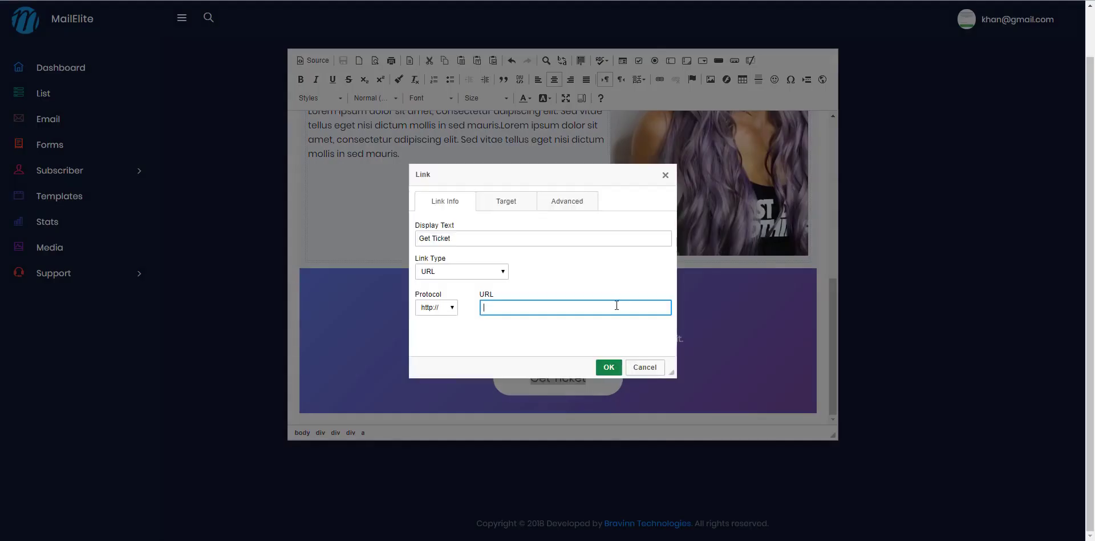
pyautogui.write('bravinn.com')
pyautogui.click(609, 367)
pyautogui.scroll(8, 608, 371)
pyautogui.scroll(1, 609, 372)
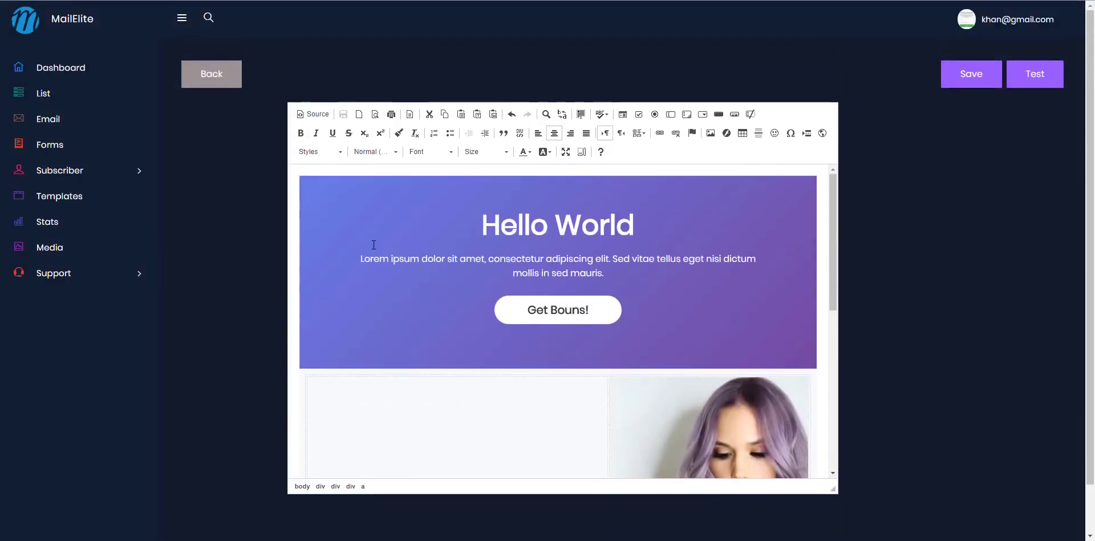
# Review the template's body content and the prompt for sending a test e-mail, and close it without sending.
pyautogui.click(459, 258)
pyautogui.scroll(-5, 544, 243)
pyautogui.scroll(3, 620, 311)
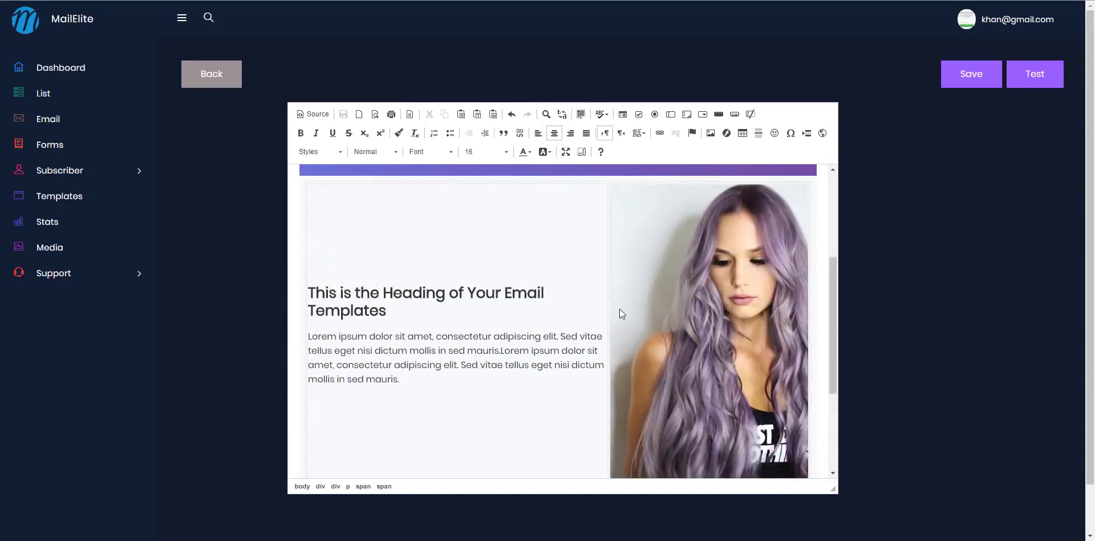
pyautogui.click(1037, 76)
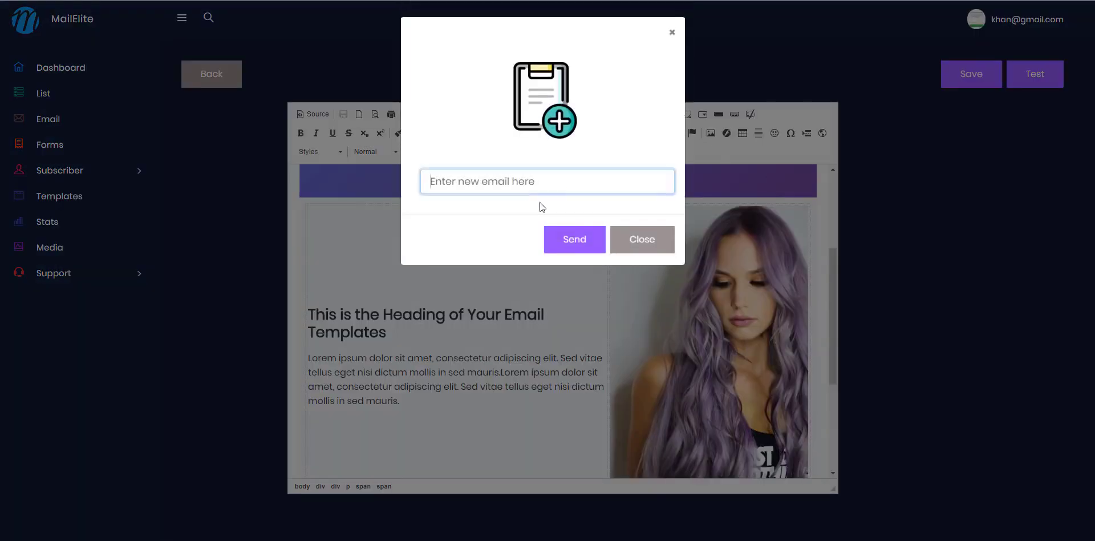
pyautogui.click(629, 243)
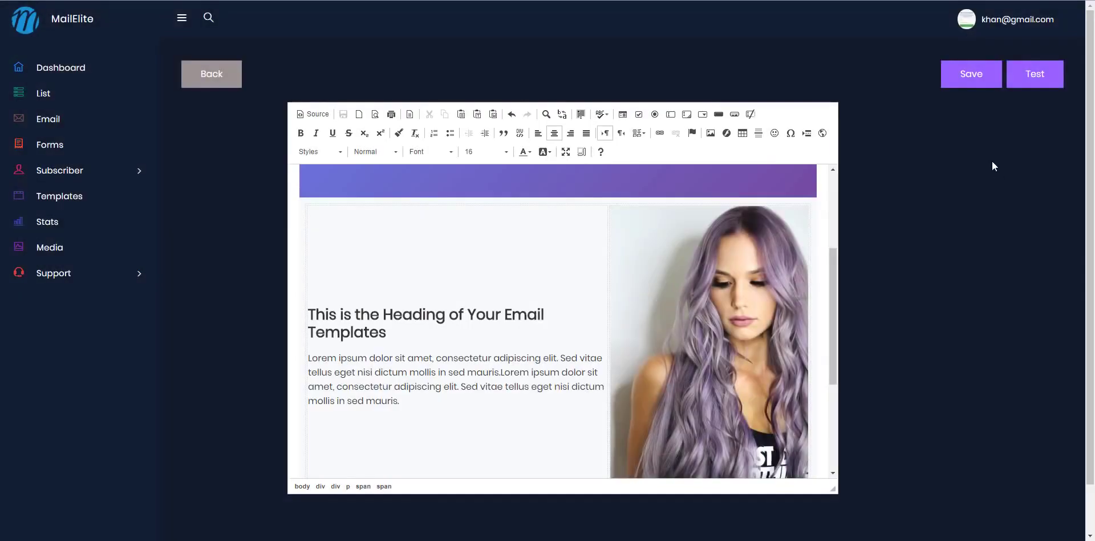
# Save the edited template, choose SoftwareList as the recipient list and continue to the Send step.
pyautogui.scroll(-1, 992, 165)
pyautogui.scroll(-3, 671, 177)
pyautogui.scroll(1, 941, 120)
pyautogui.click(971, 77)
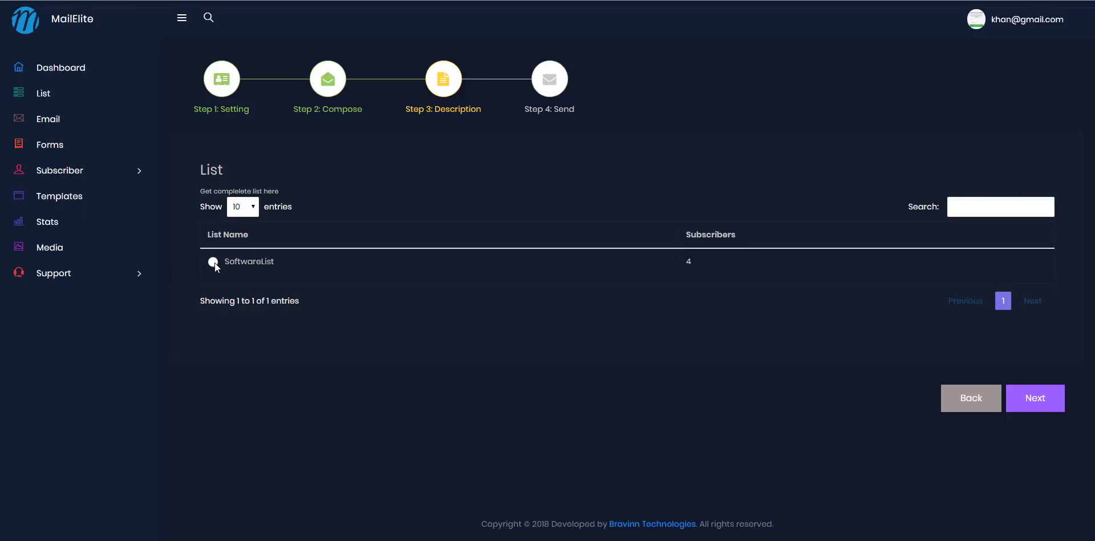
pyautogui.click(214, 263)
pyautogui.click(1059, 406)
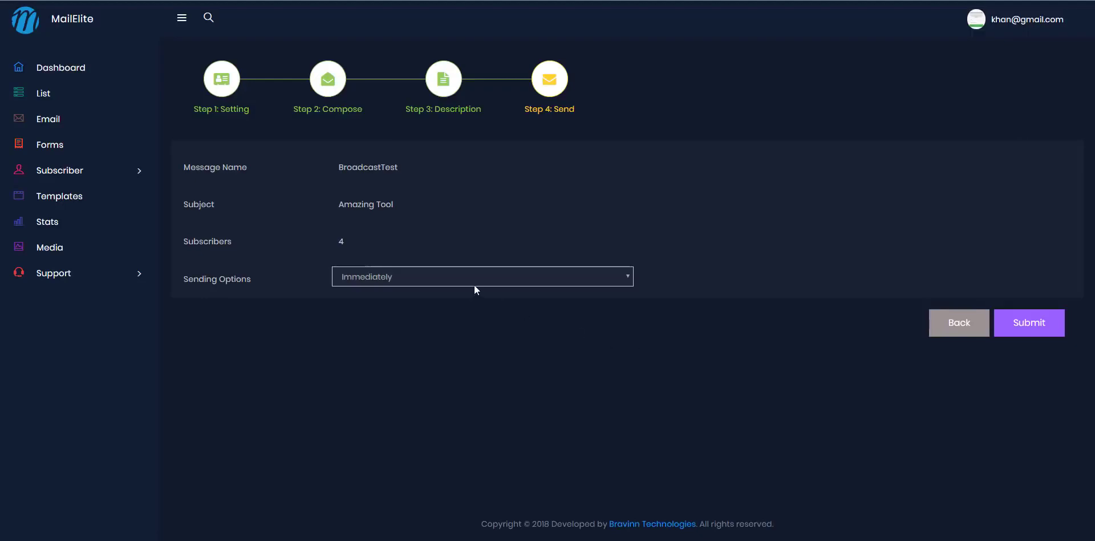
# Compare the sending options by switching from Immediately to Schedule to show its day and time fields.
pyautogui.click(464, 281)
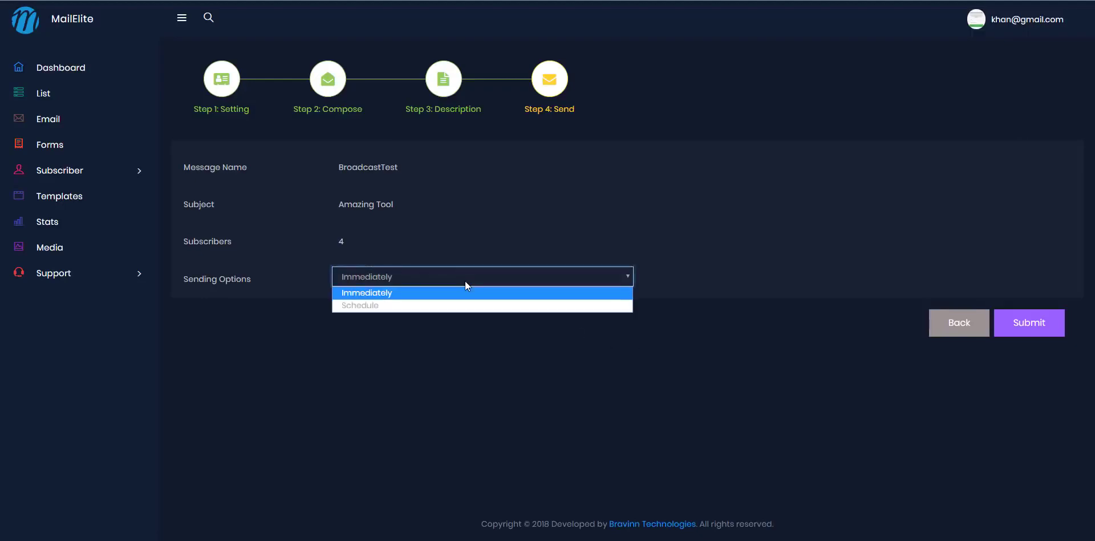
pyautogui.click(406, 309)
pyautogui.click(401, 283)
pyautogui.click(396, 292)
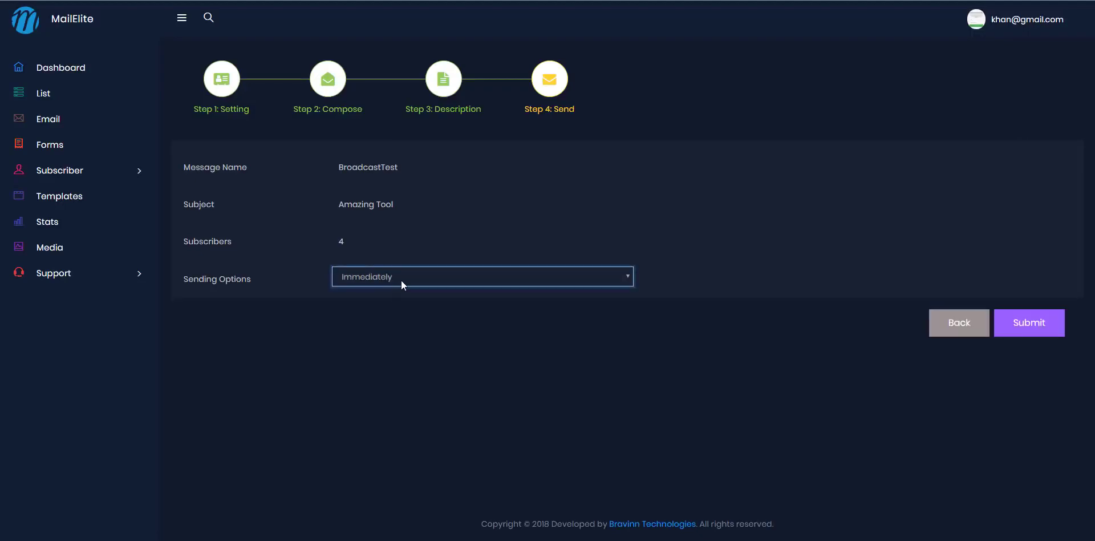
pyautogui.click(401, 279)
pyautogui.click(401, 279)
pyautogui.click(414, 277)
pyautogui.click(403, 310)
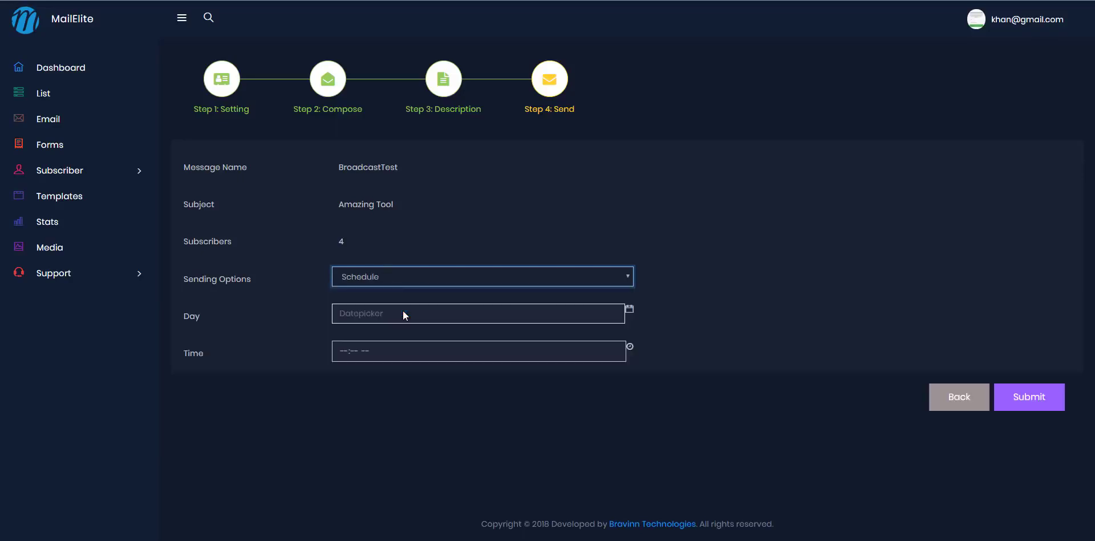
# Set the sending option to Immediately and submit the BroadcastTest message.
pyautogui.click(396, 280)
pyautogui.click(397, 292)
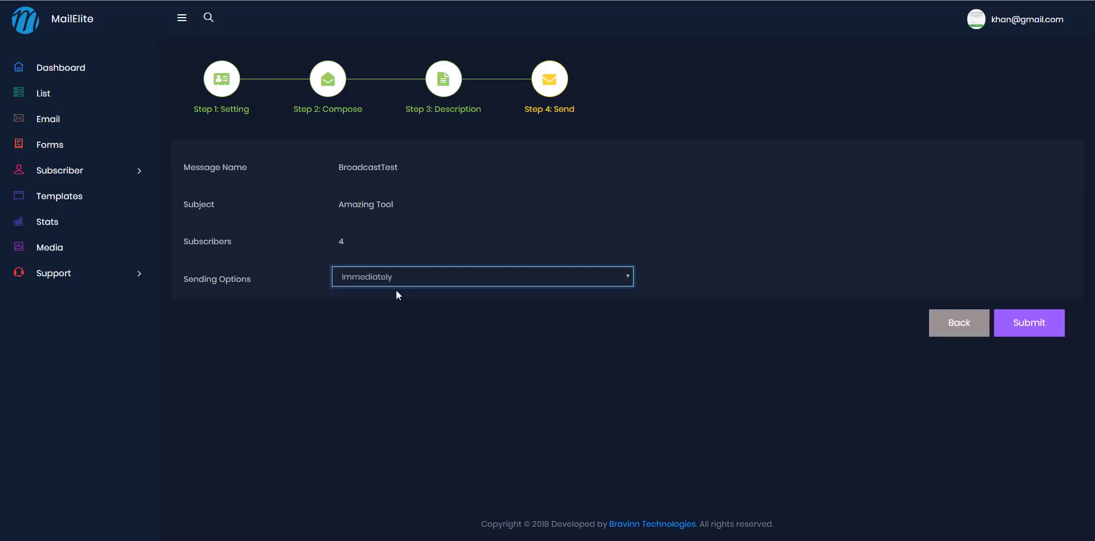
pyautogui.click(969, 382)
pyautogui.click(1020, 335)
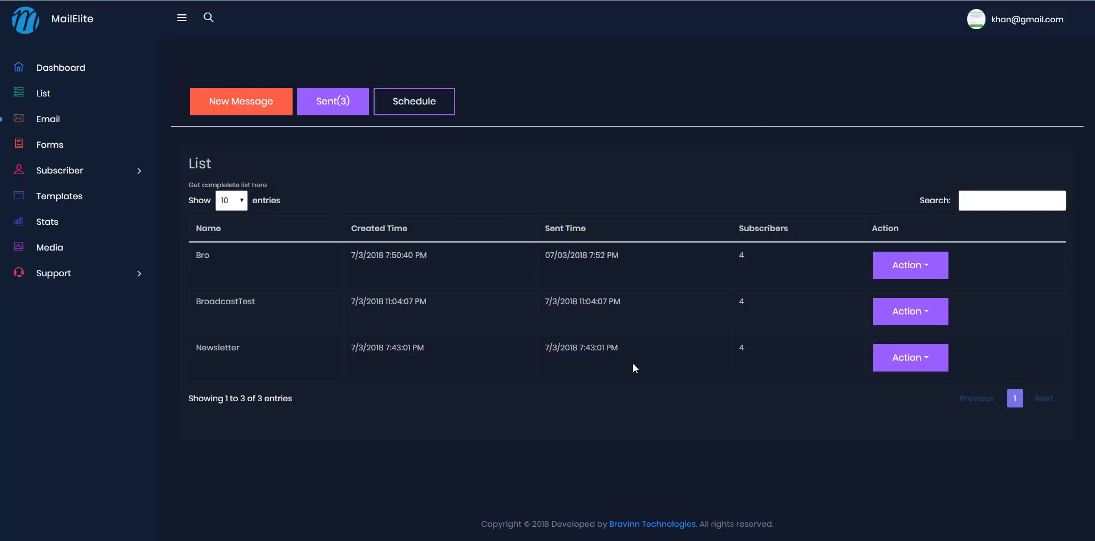
# Examine the sent time of the Newsletter message in the sent messages list.
pyautogui.moveTo(619, 348); pyautogui.dragTo(546, 348)
pyautogui.click(569, 351)
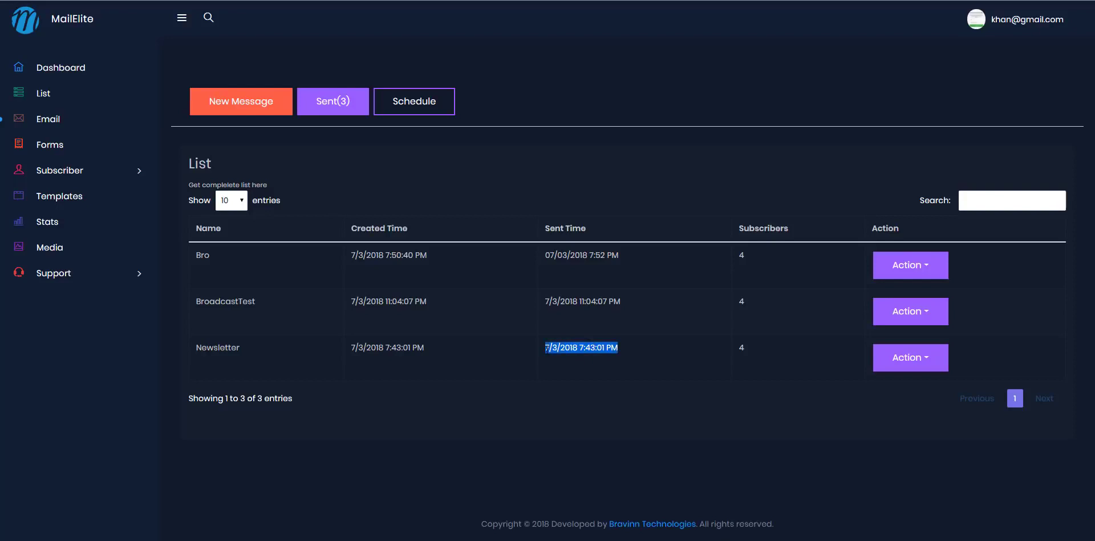
pyautogui.moveTo(620, 350); pyautogui.dragTo(536, 355)
pyautogui.click(558, 375)
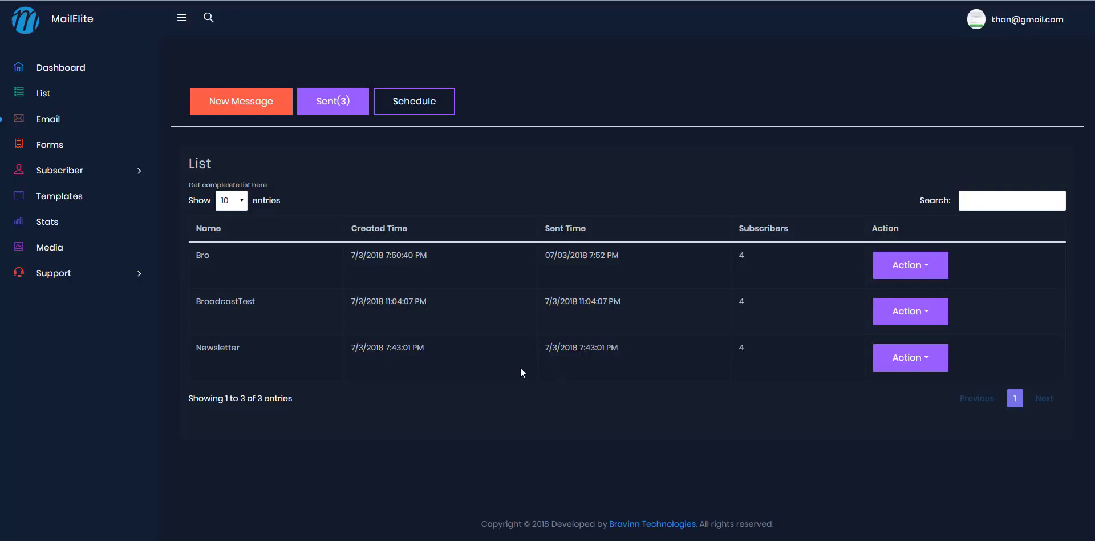
pyautogui.moveTo(622, 356); pyautogui.dragTo(509, 353)
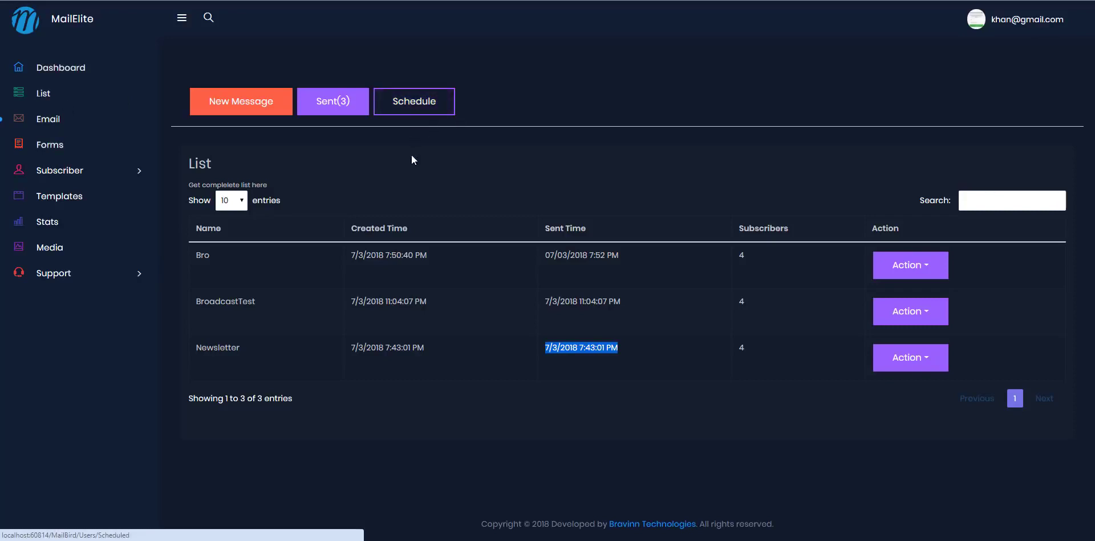
# Check the actions available for the Newsletter message and choose to view it.
pyautogui.click(884, 360)
pyautogui.click(844, 372)
pyautogui.click(901, 364)
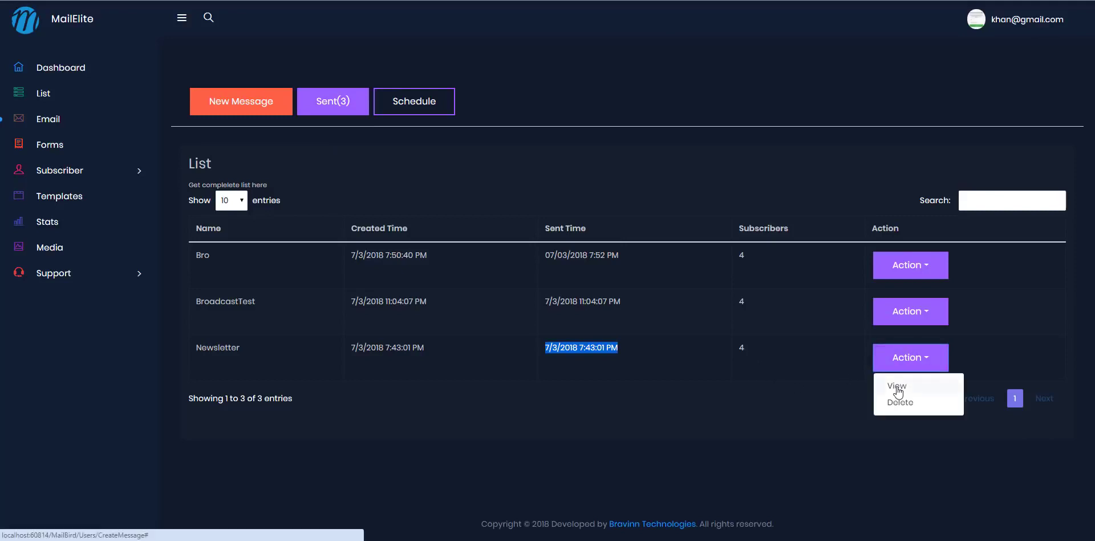
pyautogui.click(897, 387)
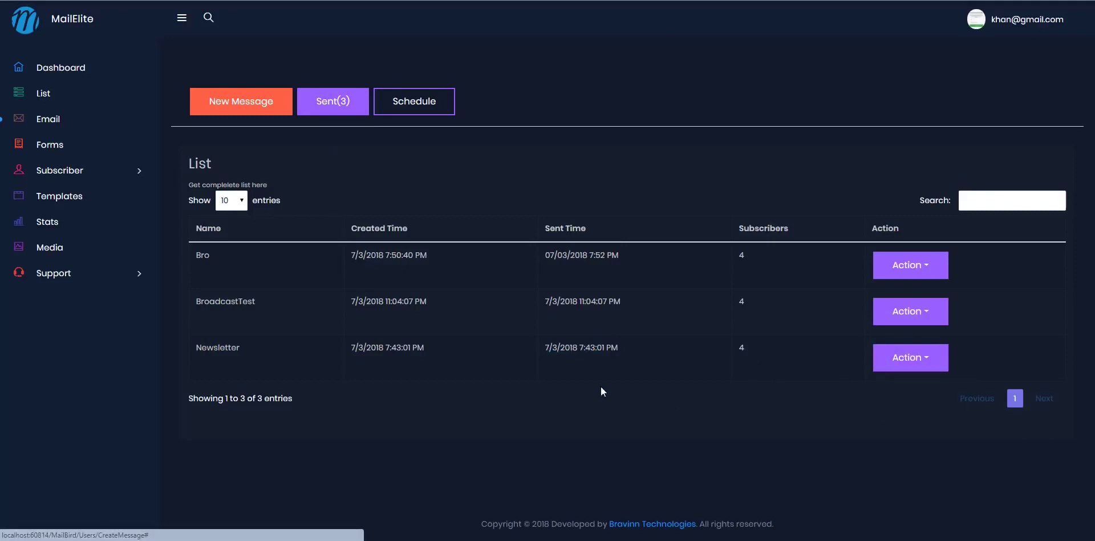
# Create a new form named TestForm2 with SoftwareList as its target list and continue to the Web Form step.
pyautogui.click(60, 147)
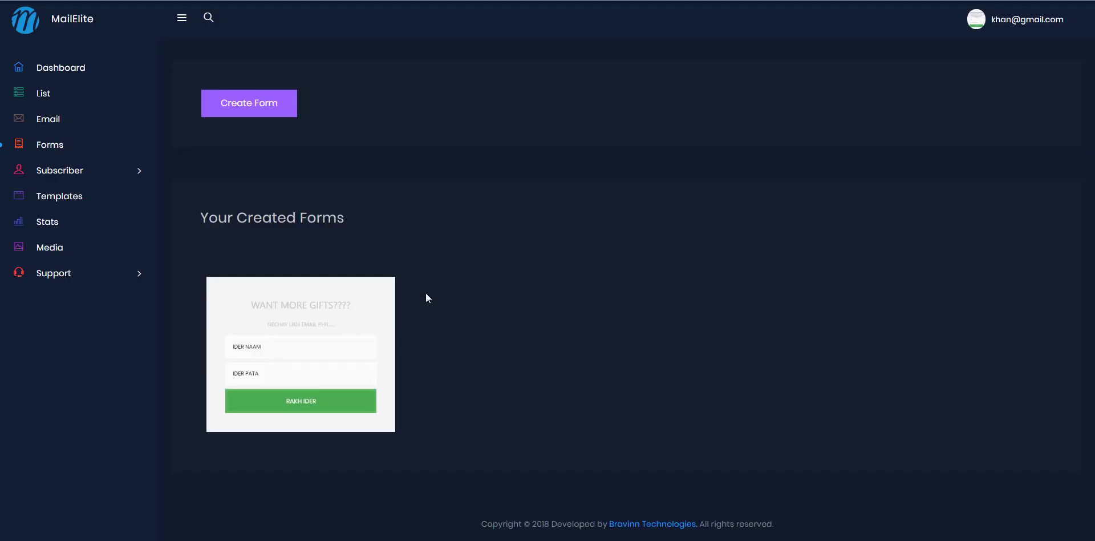
pyautogui.moveTo(298, 337)
pyautogui.click(268, 108)
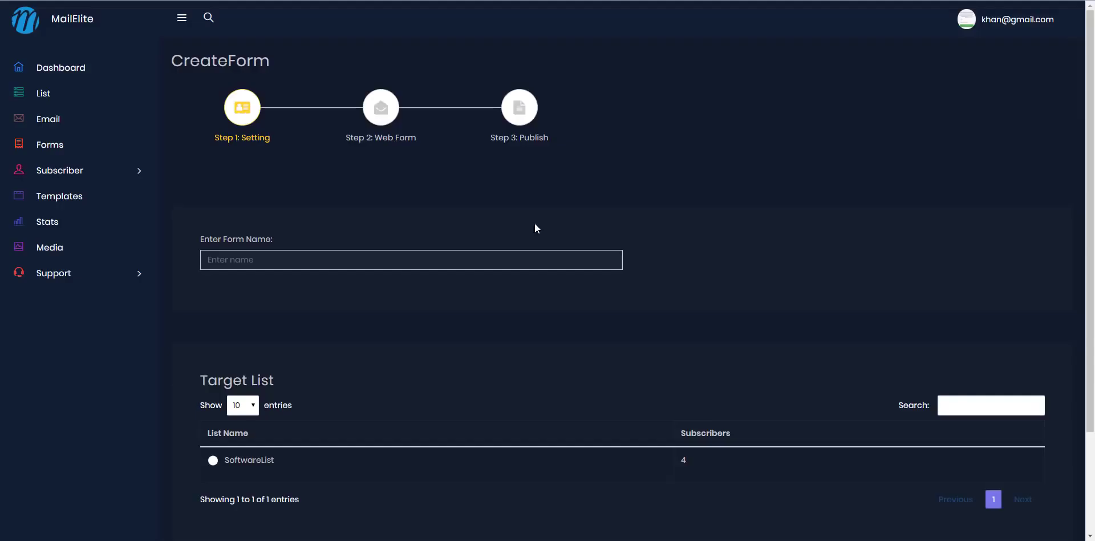
pyautogui.scroll(-2, 463, 303)
pyautogui.scroll(-1, 463, 300)
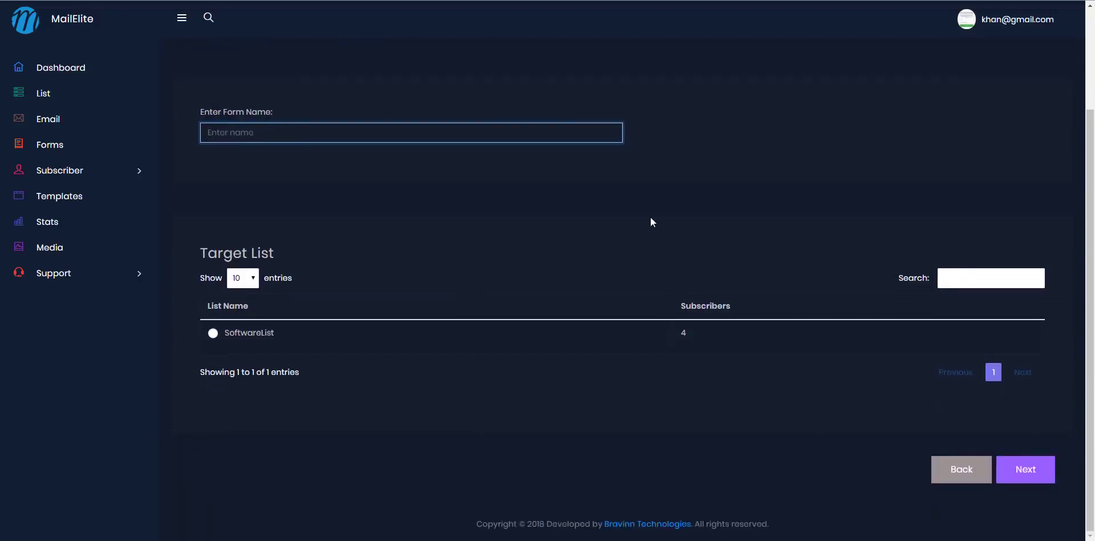
pyautogui.write('TestForm2')
pyautogui.click(212, 333)
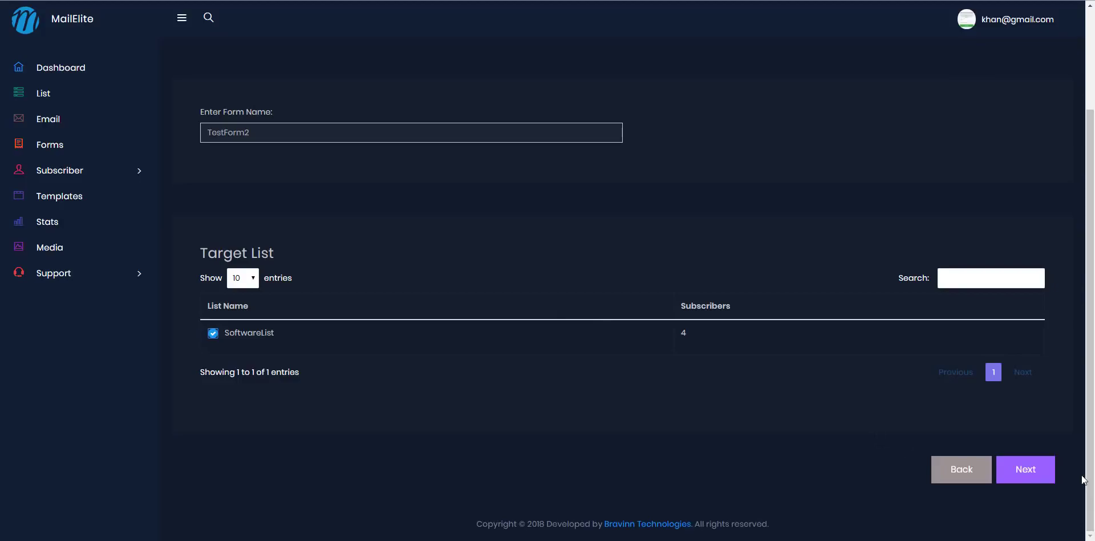
pyautogui.click(1052, 470)
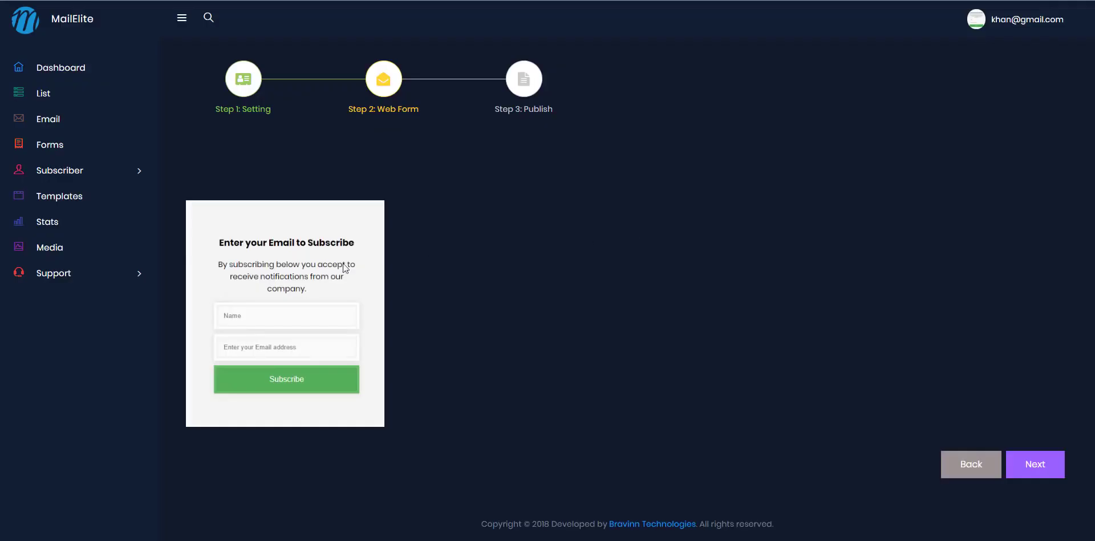
# Select the "Enter your Email to Subscribe" form template, name it test and open it for editing.
pyautogui.moveTo(329, 270)
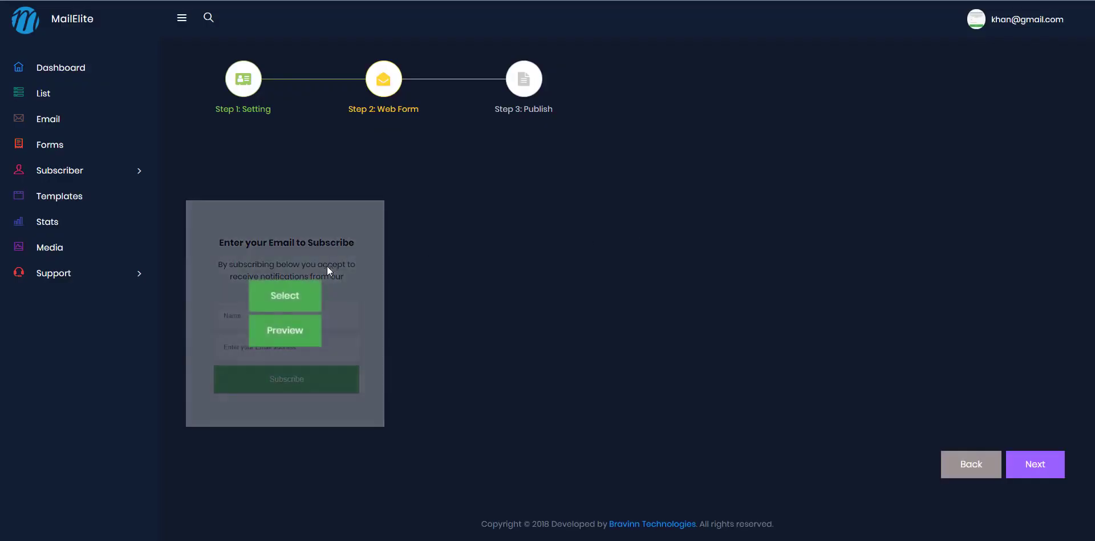
pyautogui.click(307, 294)
pyautogui.click(535, 183)
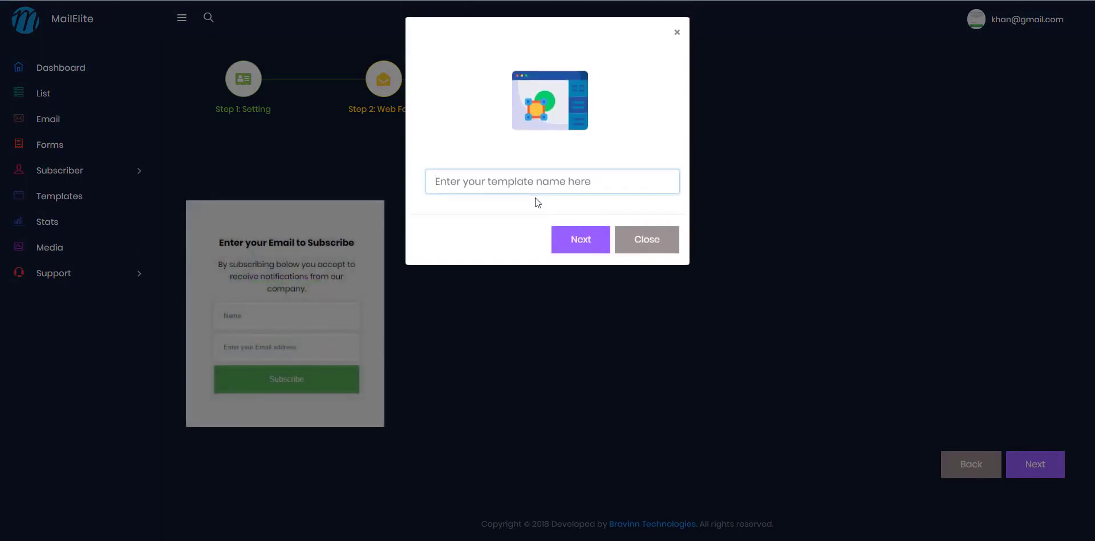
pyautogui.write('test')
pyautogui.click(586, 240)
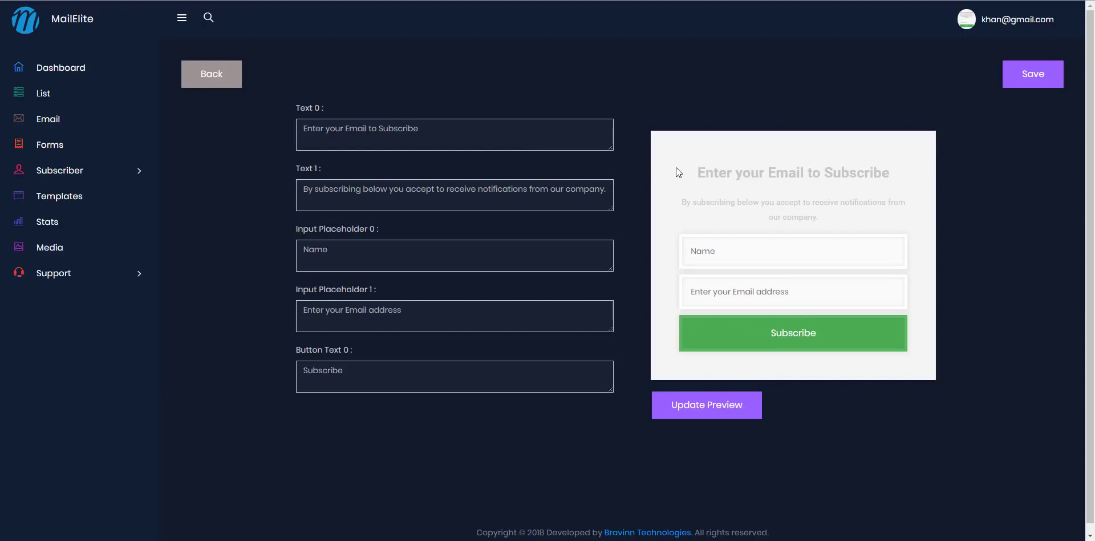
# Change the form's heading text to "Enter your Email and Name to Subscribe" and refresh the preview.
pyautogui.moveTo(559, 140); pyautogui.dragTo(317, 152)
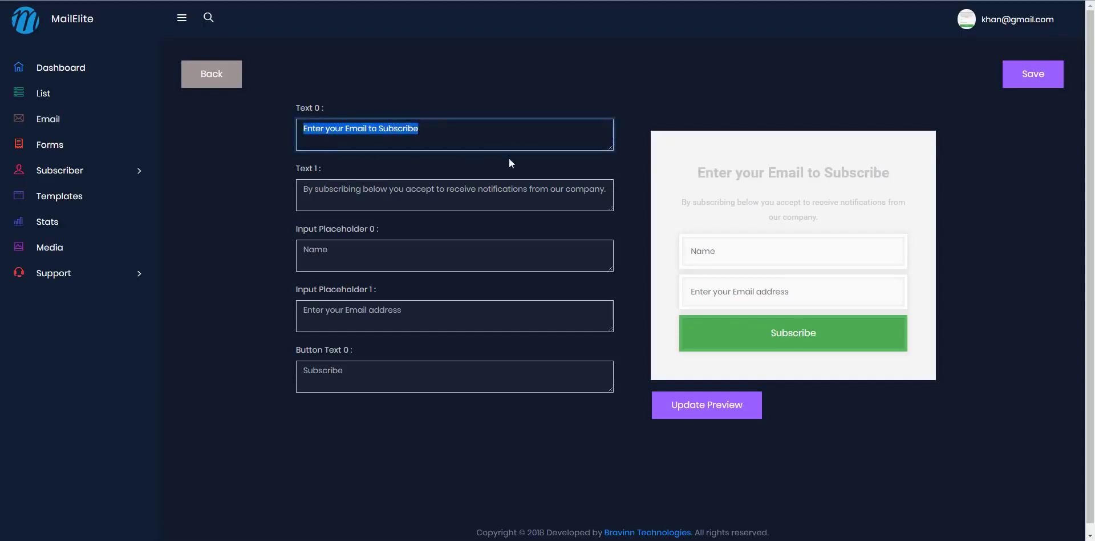
pyautogui.click(516, 138)
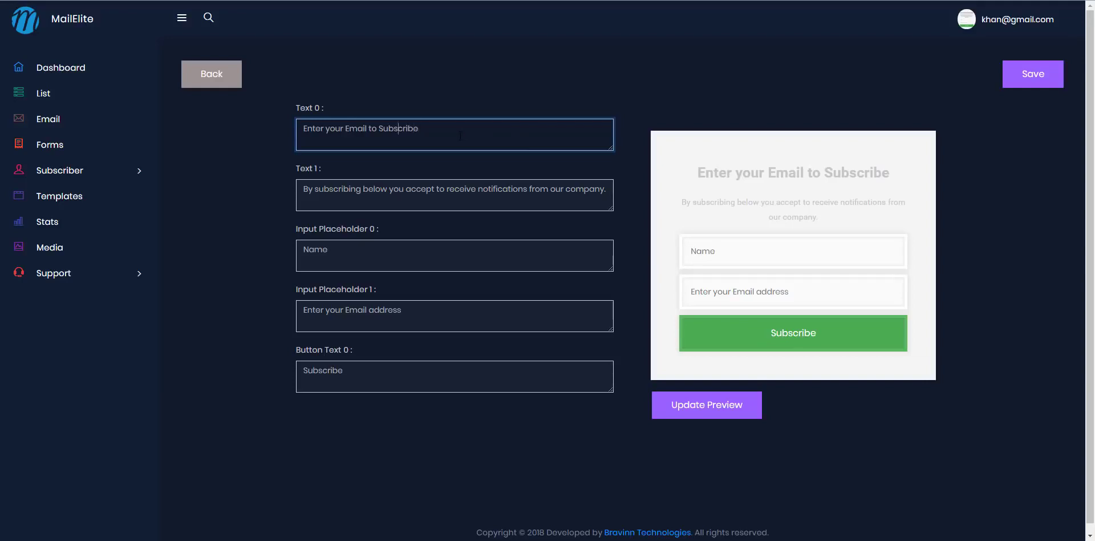
pyautogui.write('and Name')
pyautogui.click(427, 254)
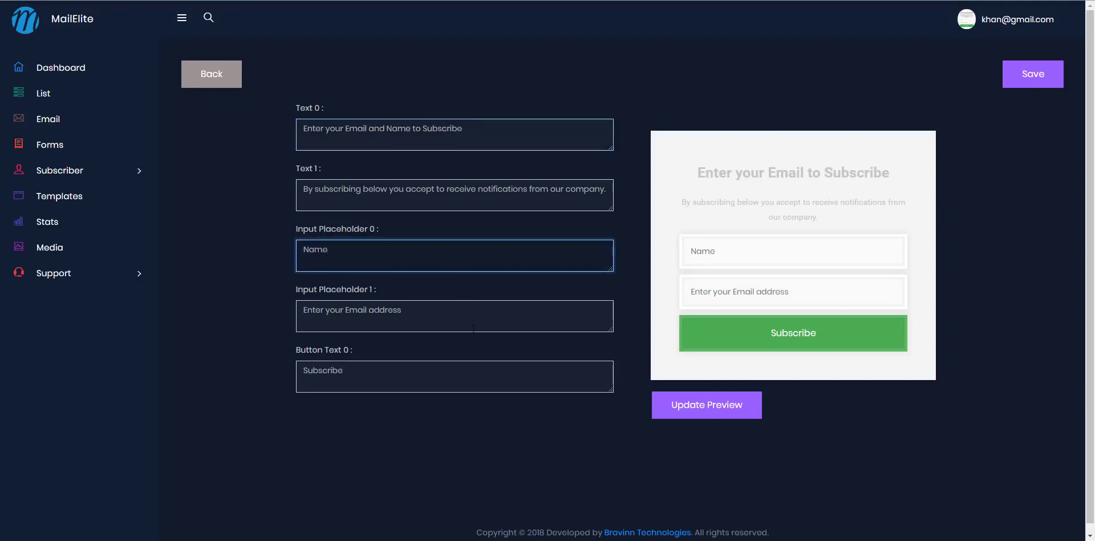
pyautogui.moveTo(465, 302); pyautogui.dragTo(282, 320)
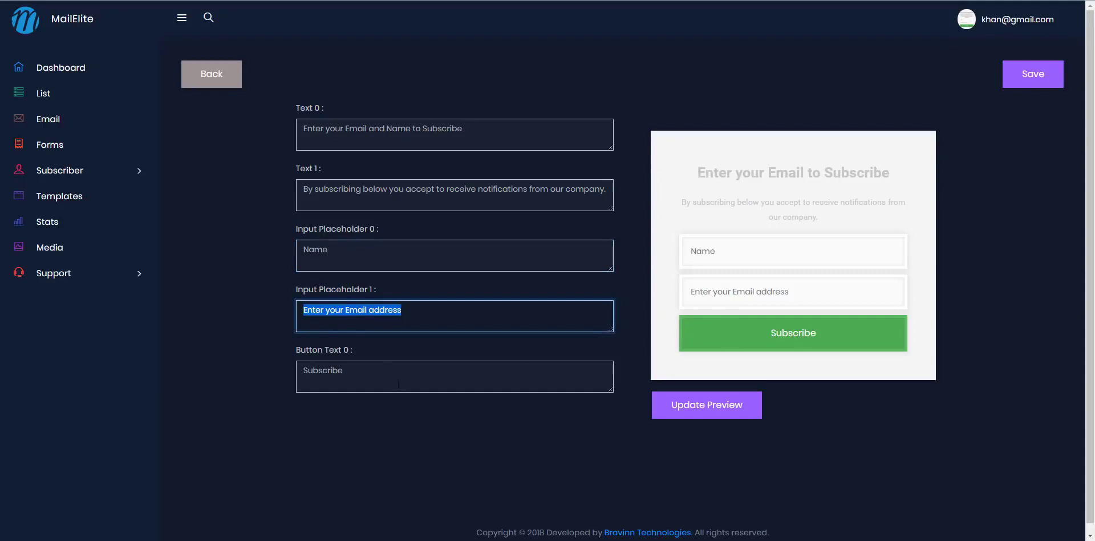
pyautogui.click(697, 406)
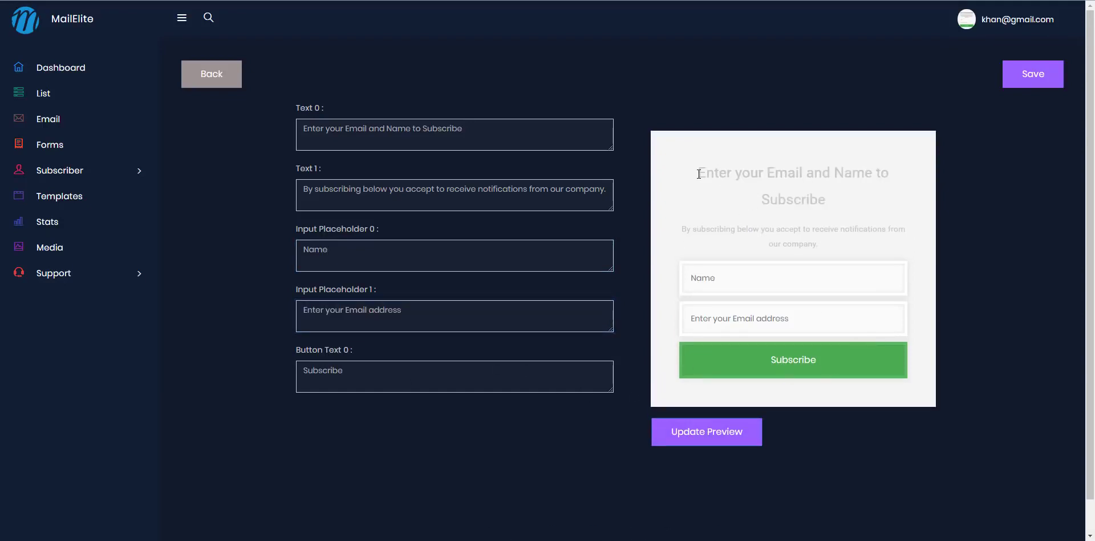
# Check the new heading in the form preview and save the form.
pyautogui.moveTo(698, 174); pyautogui.dragTo(853, 204)
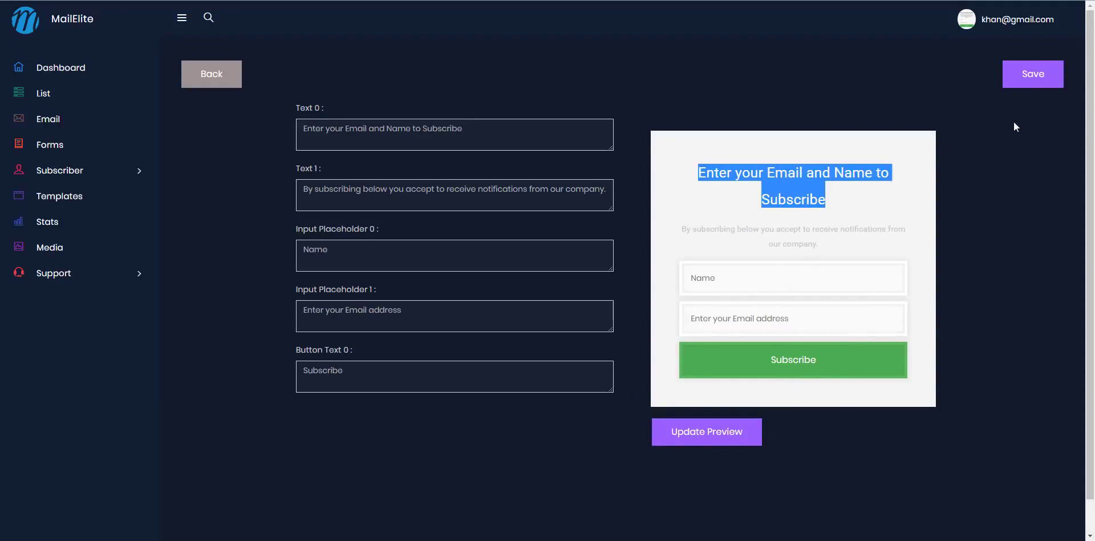
pyautogui.scroll(-1, 1046, 80)
pyautogui.scroll(1, 1046, 77)
pyautogui.click(1029, 75)
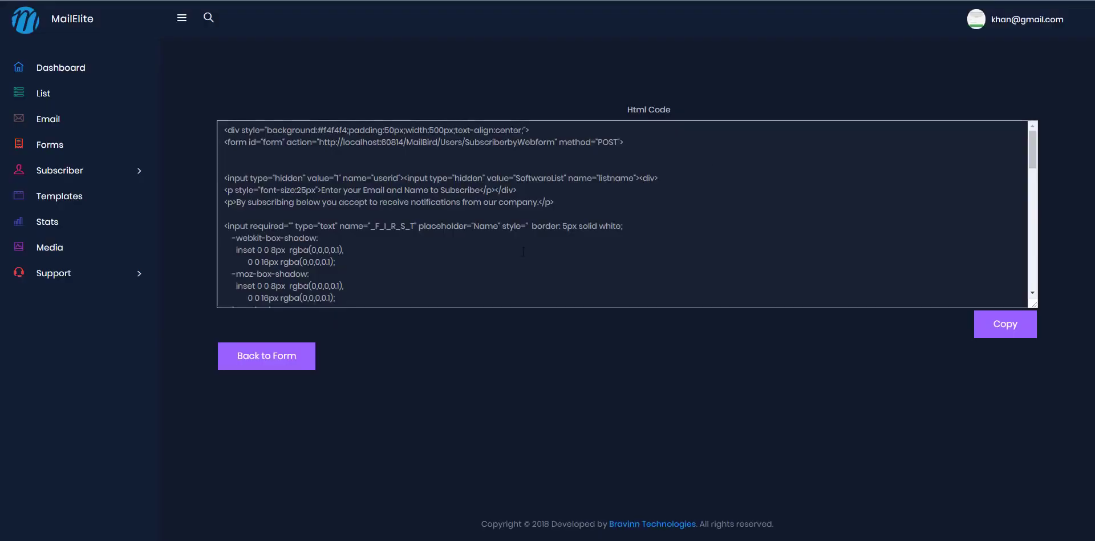
# Look through the form's generated HTML code and select all of it.
pyautogui.click(446, 251)
pyautogui.scroll(-2, 444, 263)
pyautogui.scroll(2, 444, 262)
pyautogui.scroll(-3, 445, 263)
pyautogui.scroll(3, 444, 263)
pyautogui.scroll(-5, 444, 263)
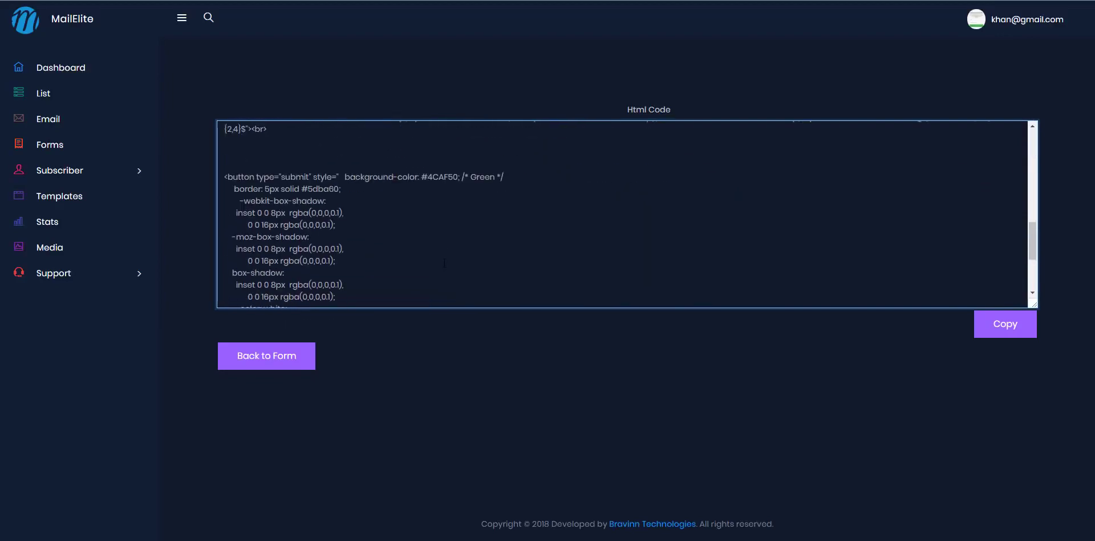
pyautogui.scroll(2, 444, 262)
pyautogui.hotkey('ctrl', 'a')
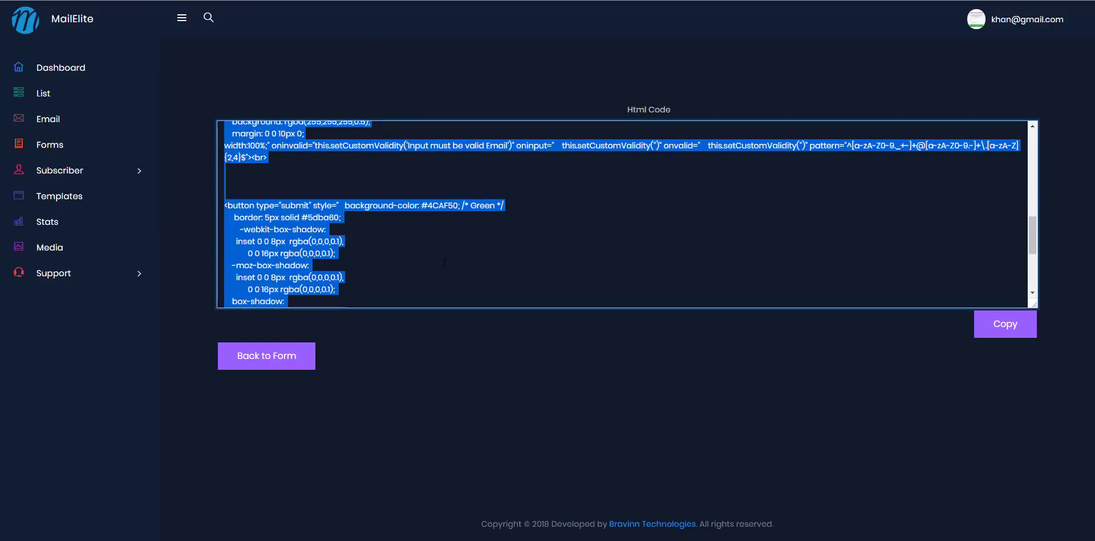
# Show the list of all subscribers, filter it by the search text "sy" and clear the filter.
pyautogui.click(60, 170)
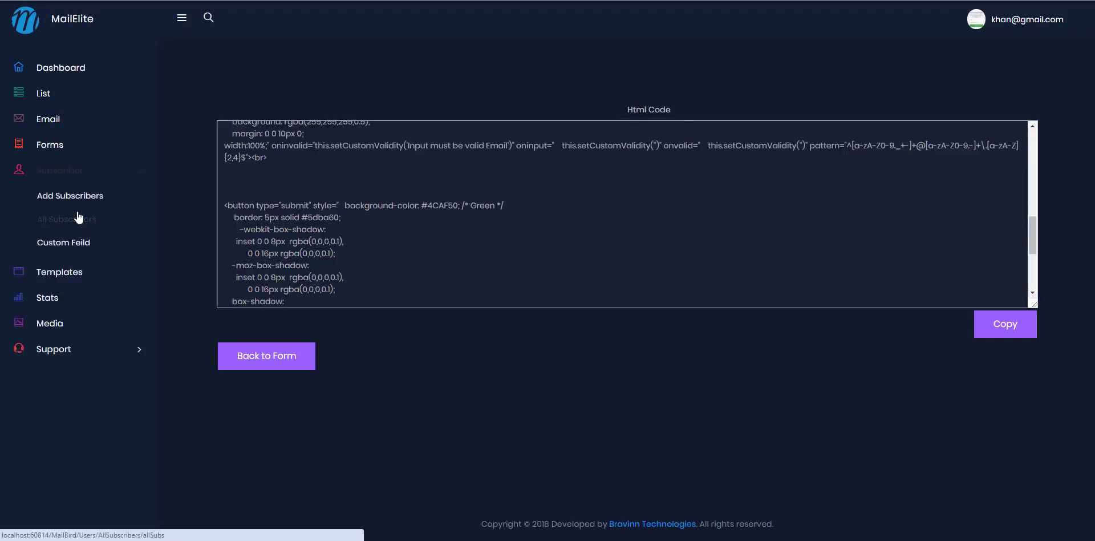
pyautogui.click(79, 218)
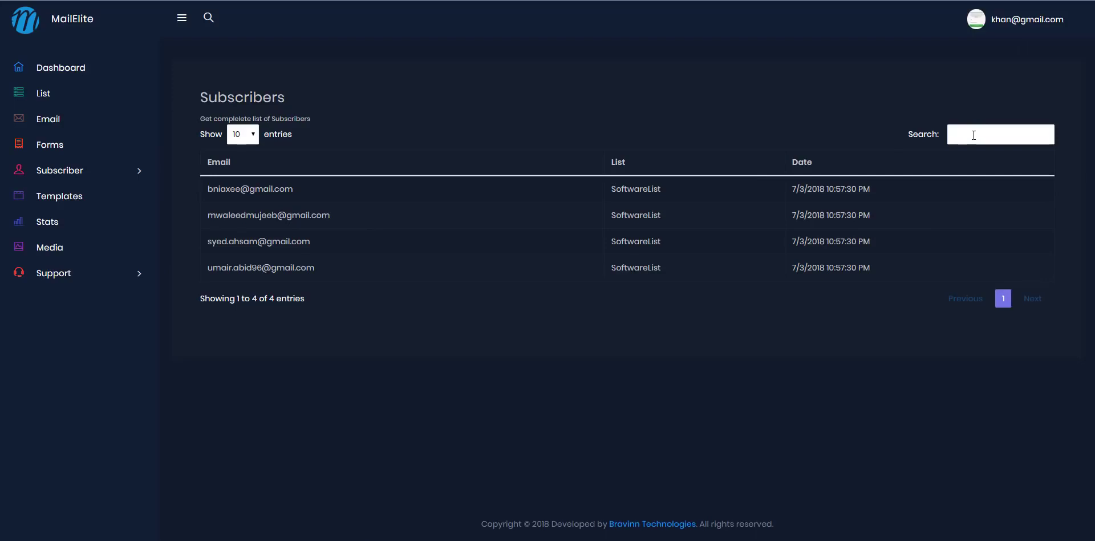
pyautogui.write('sy')
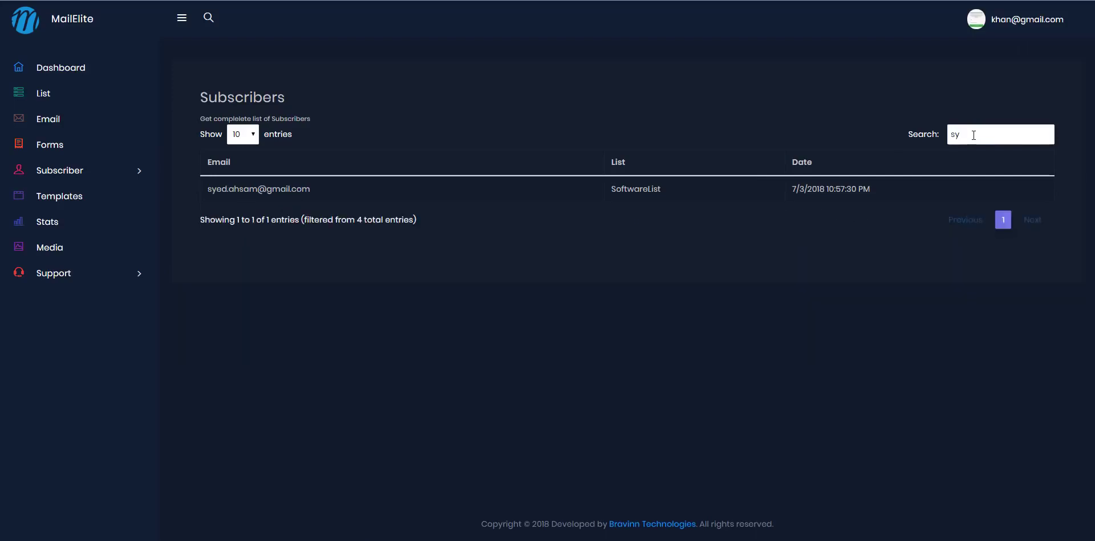
pyautogui.press('BackSpace')
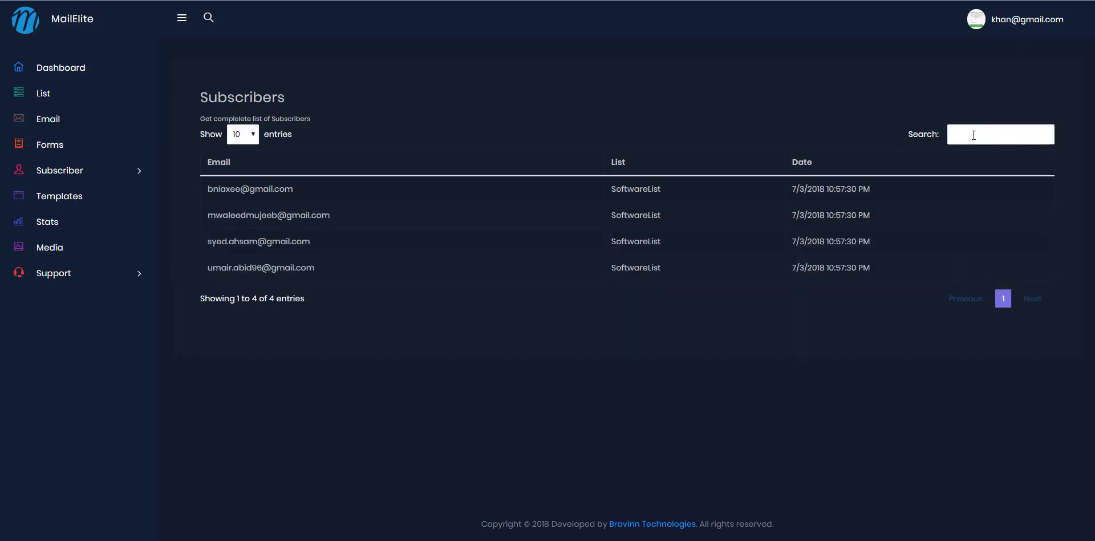
# Search the subscribers for "software" and remove the search text.
pyautogui.write('software')
pyautogui.press('BackSpace')
pyautogui.press('BackSpace')
pyautogui.press('BackSpace')
pyautogui.press('BackSpace')
pyautogui.press('BackSpace')
pyautogui.press('BackSpace')
pyautogui.press('BackSpace')
# Look through the e-mail templates gallery and show the account's own saved templates.
pyautogui.click(68, 196)
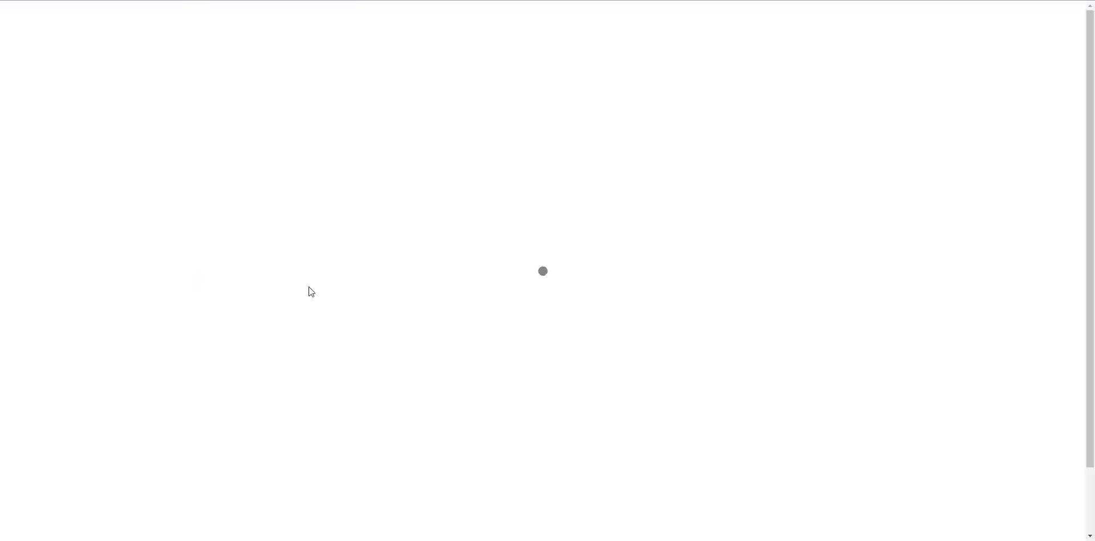
pyautogui.scroll(-2, 839, 346)
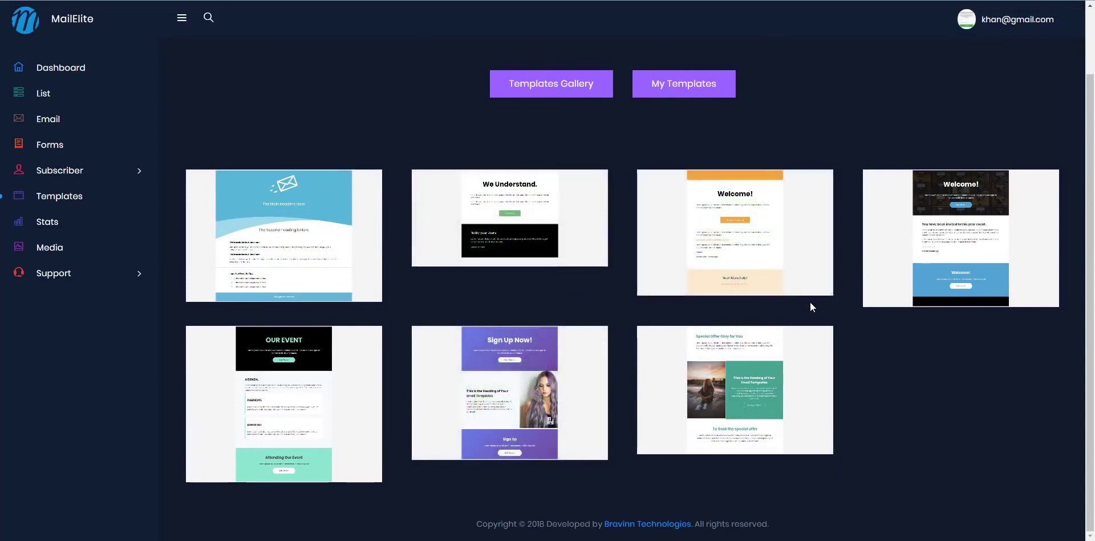
pyautogui.click(668, 91)
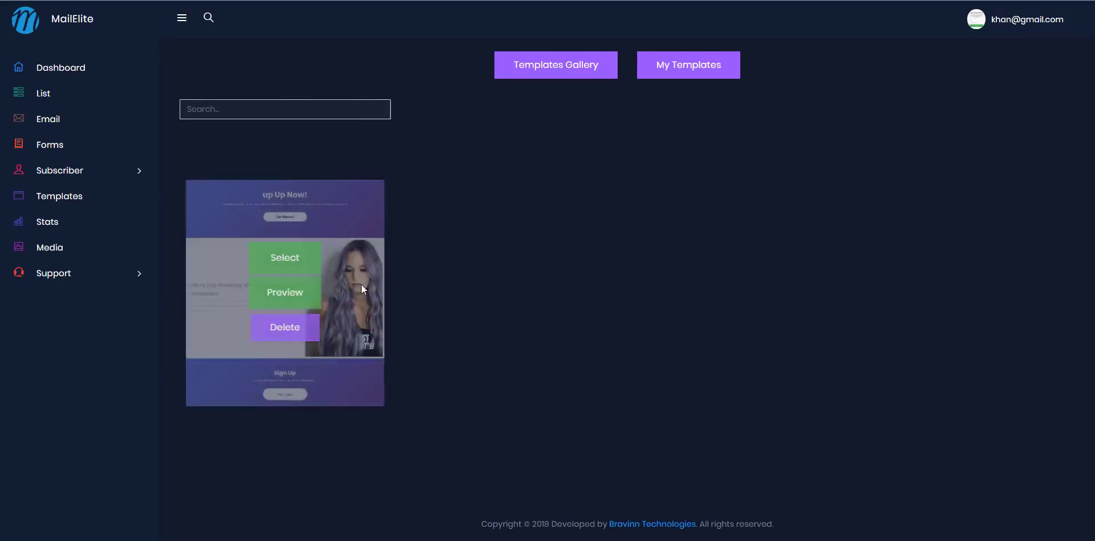
# Show the statistics overview for the sent mail.
pyautogui.click(51, 222)
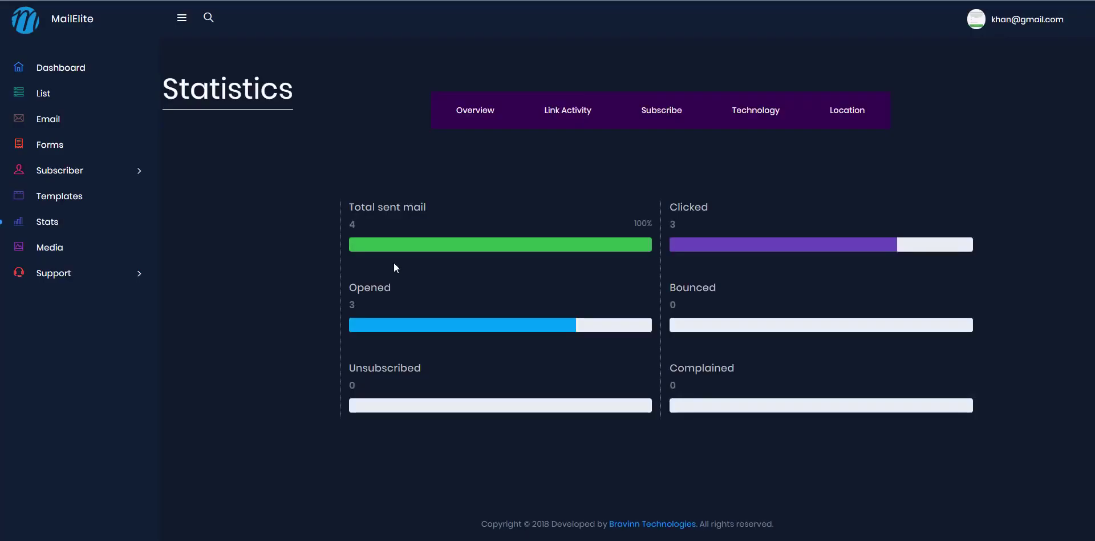